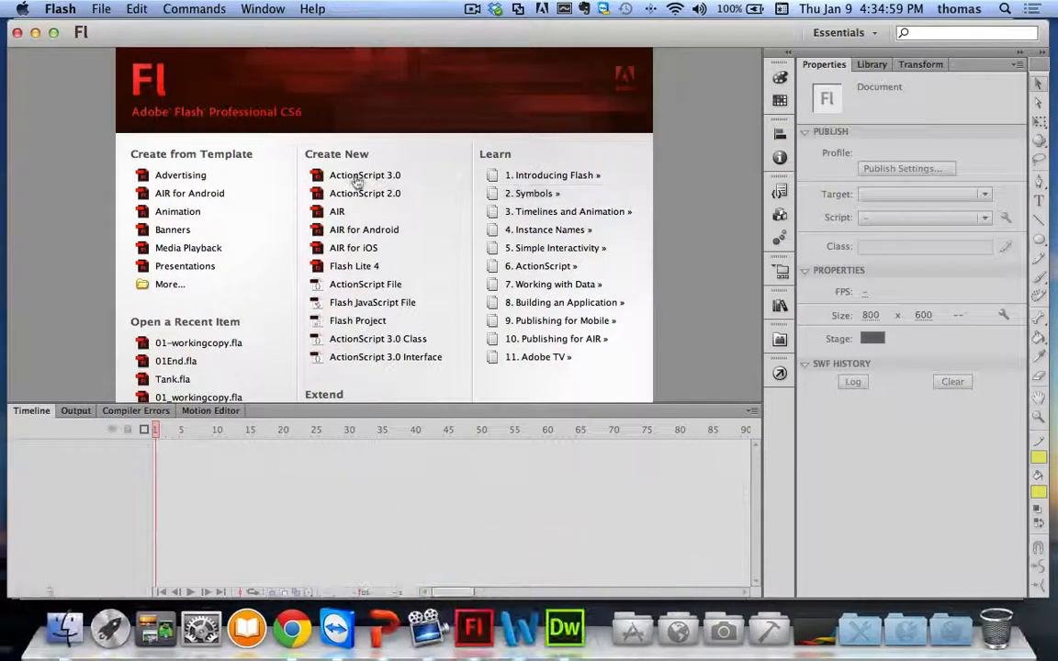
Step: Create a new ActionScript 3.0 document 640 px wide and 480 px high with a frame rate of 30 fps
left_click(99, 10)
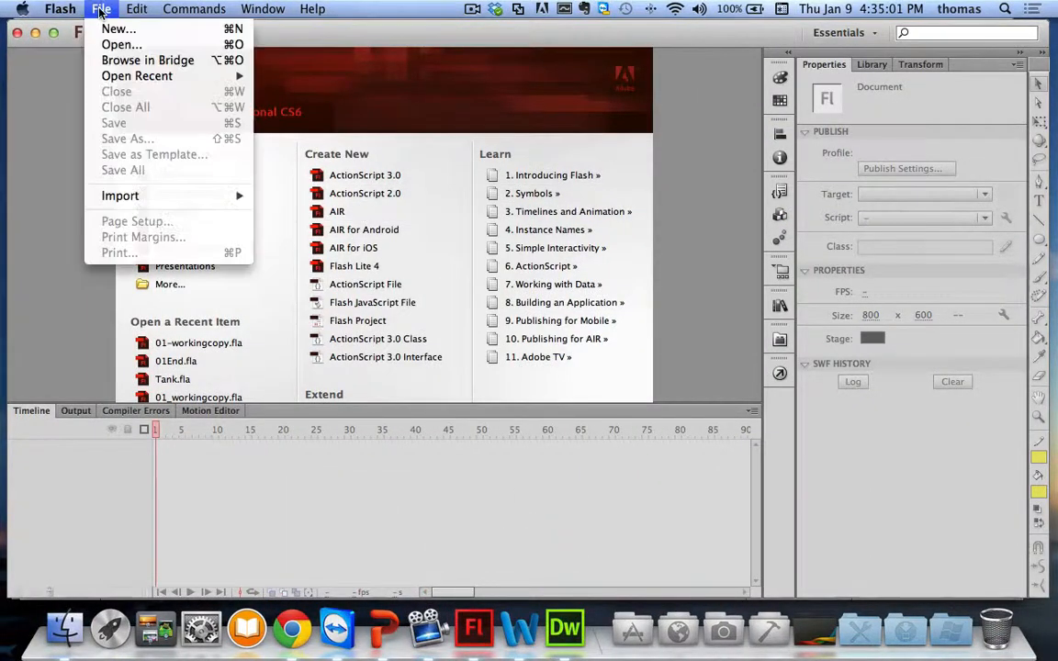
left_click(102, 29)
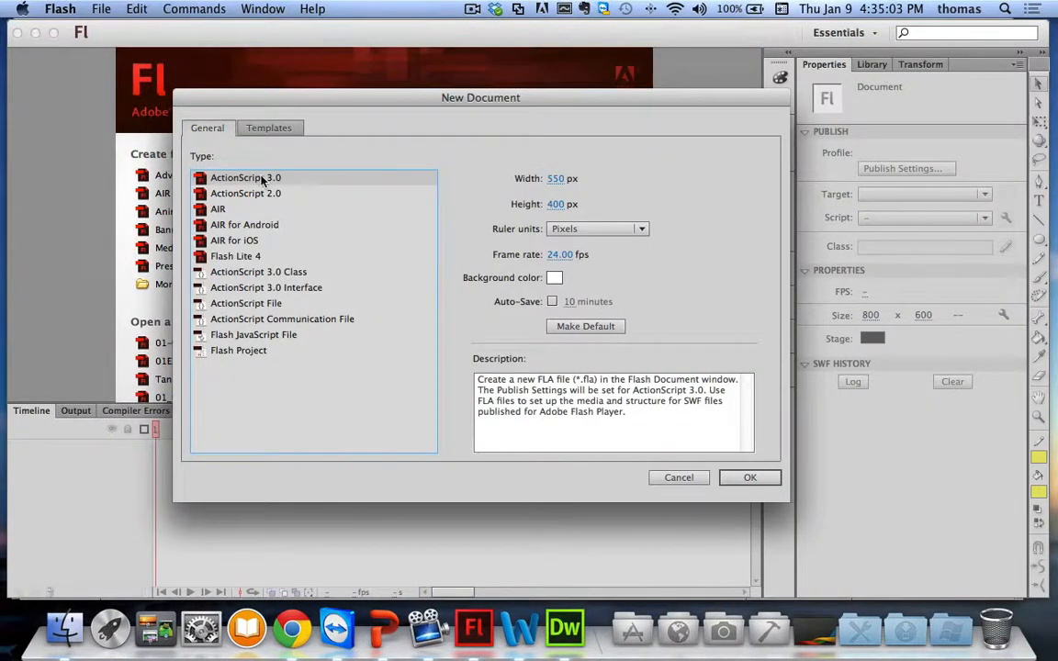
left_click(565, 180)
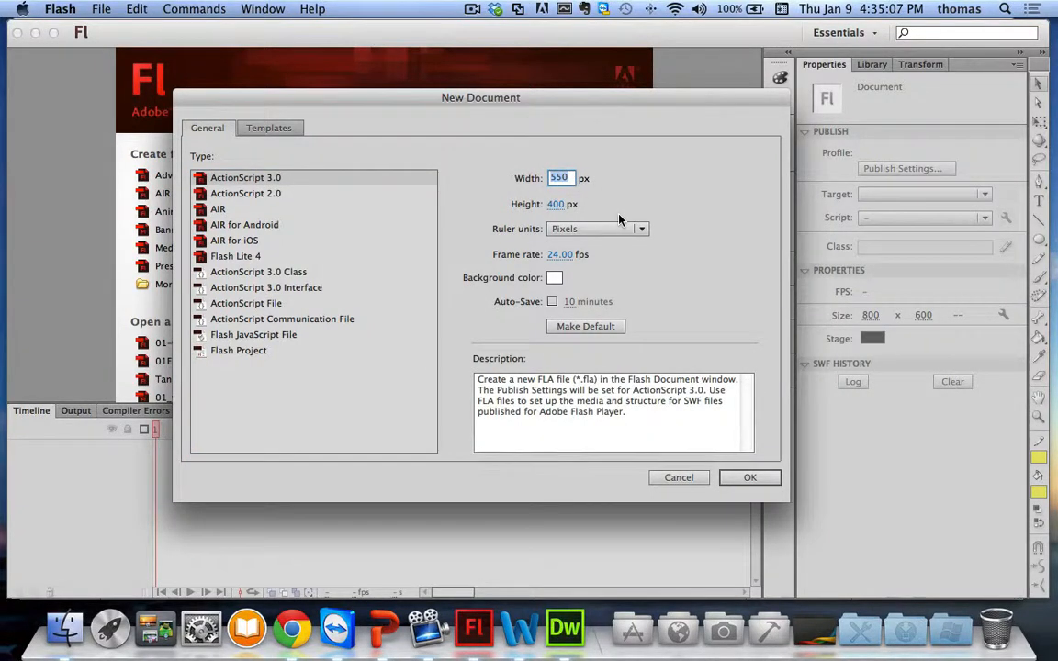
type("640")
left_click(559, 205)
type("4")
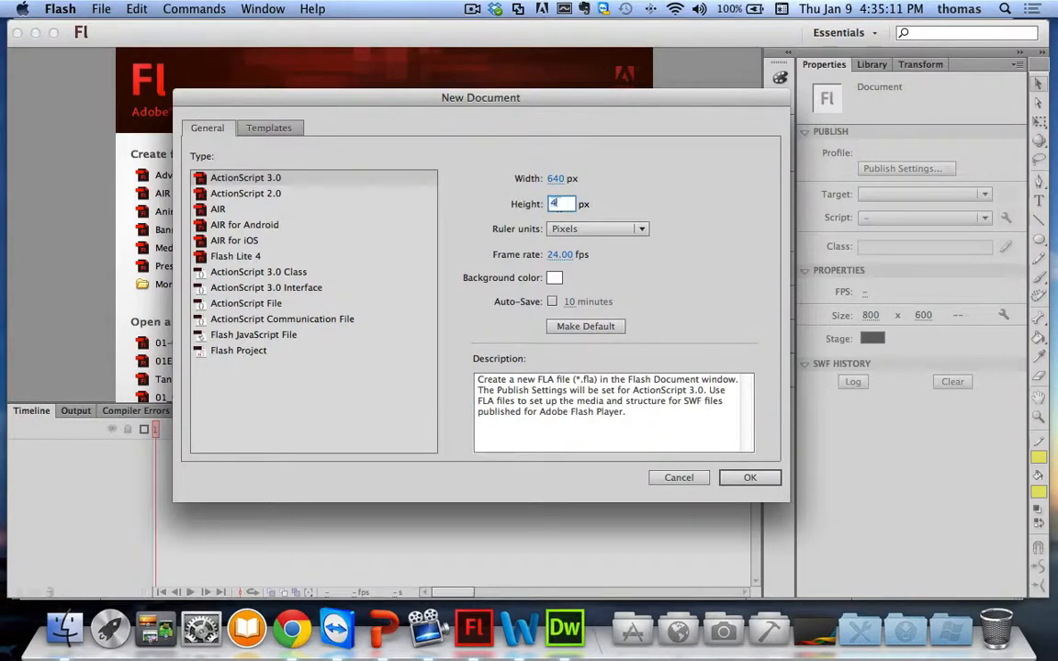
type("80")
left_click(559, 254)
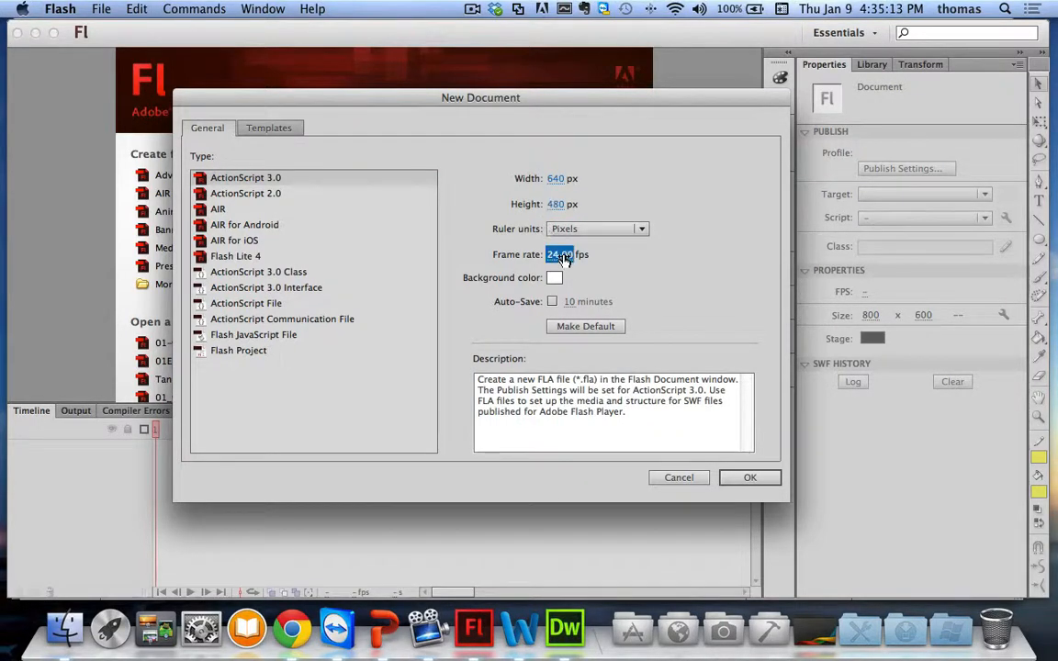
type("30")
left_click(748, 478)
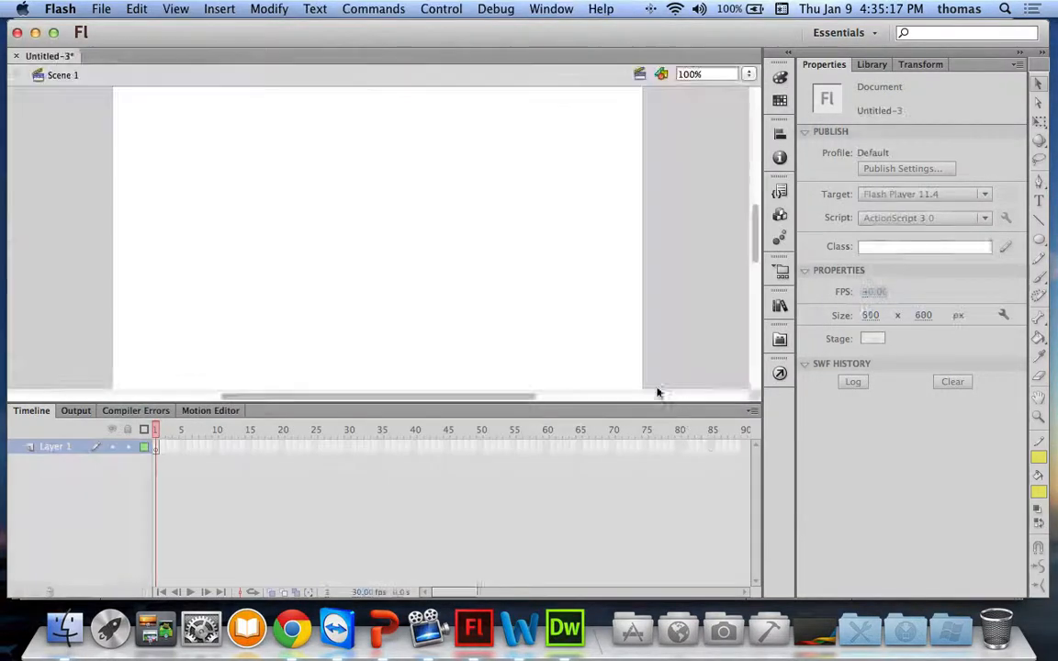
Step: Draw an upright yellow rectangle with a black 1.00 outline, about 72 by 94 px, near the middle of the stage
left_click_drag(444, 403, 443, 493)
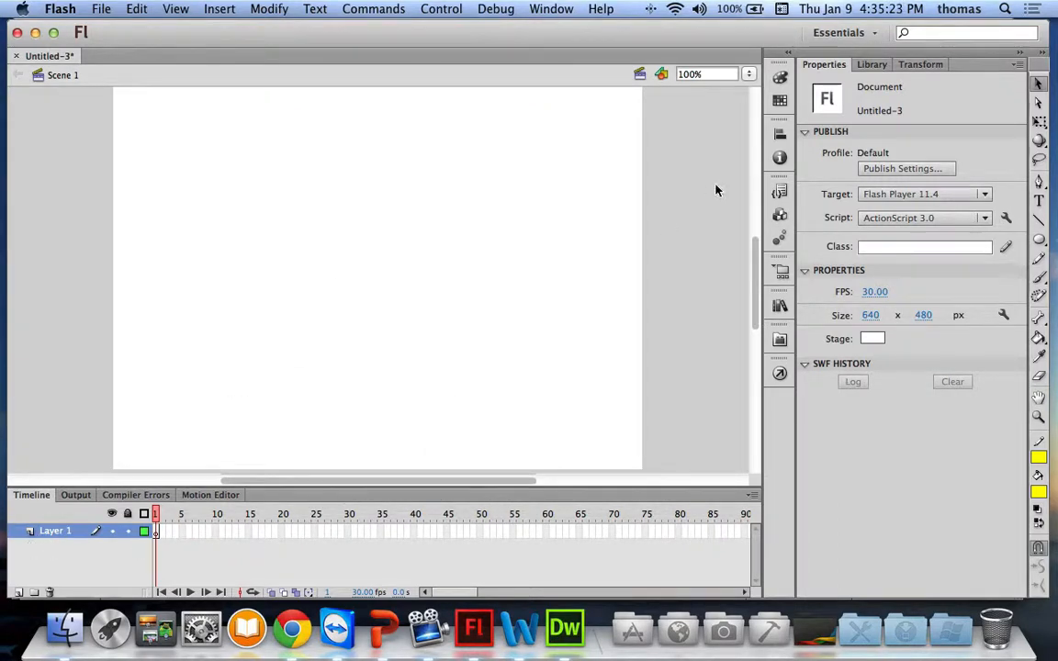
left_click(748, 77)
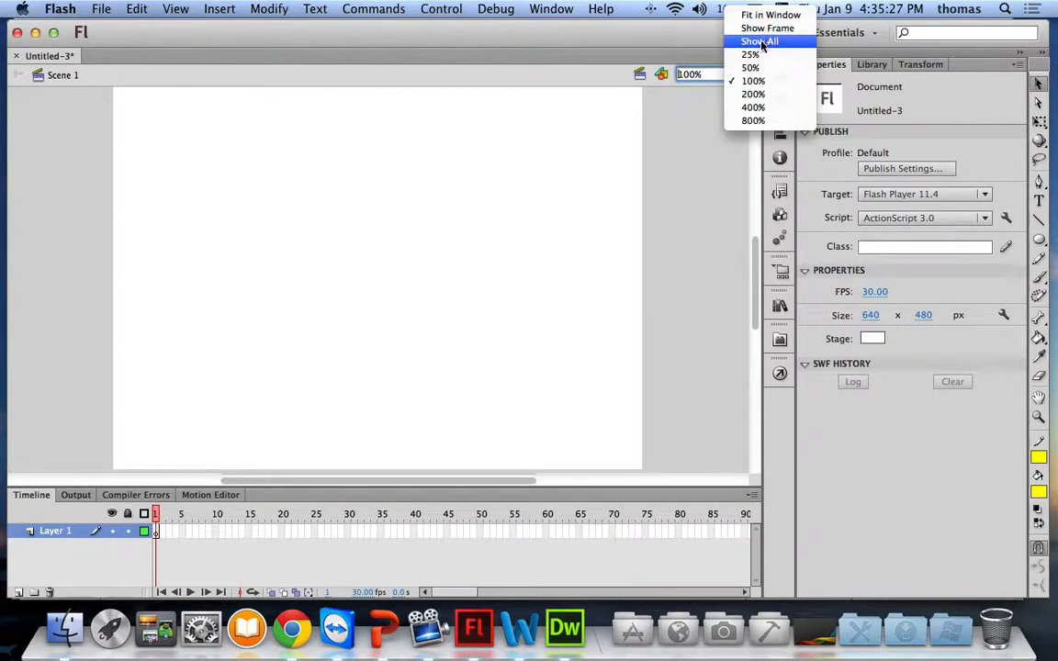
left_click(761, 43)
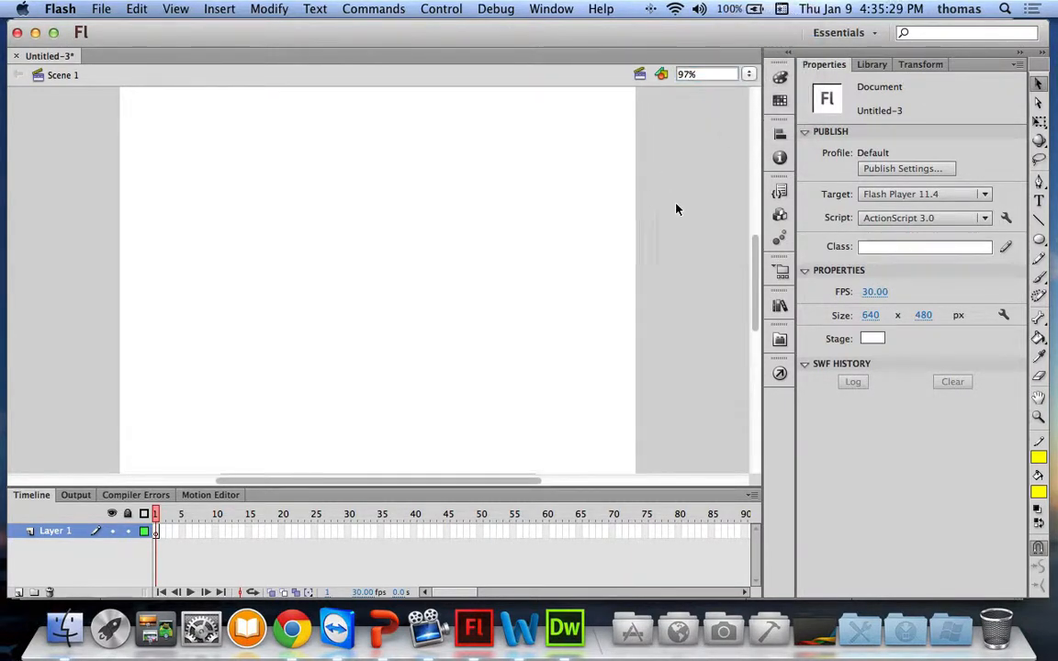
mouse_move(756, 248)
left_mouse_down()
mouse_move(757, 233)
mouse_move(756, 249)
left_mouse_up()
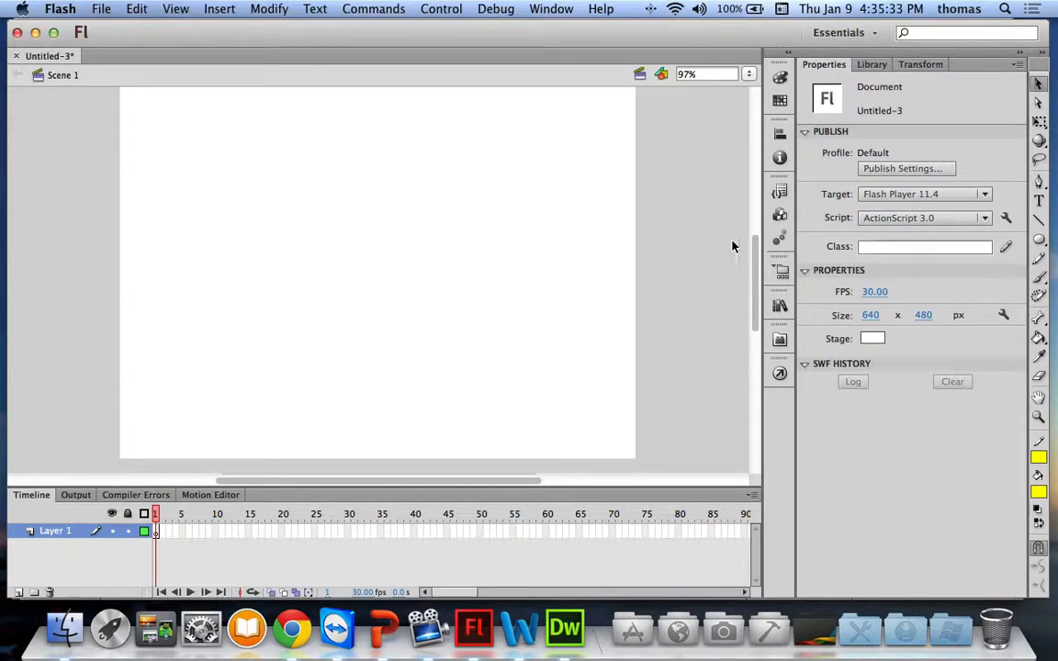
left_click(1039, 242)
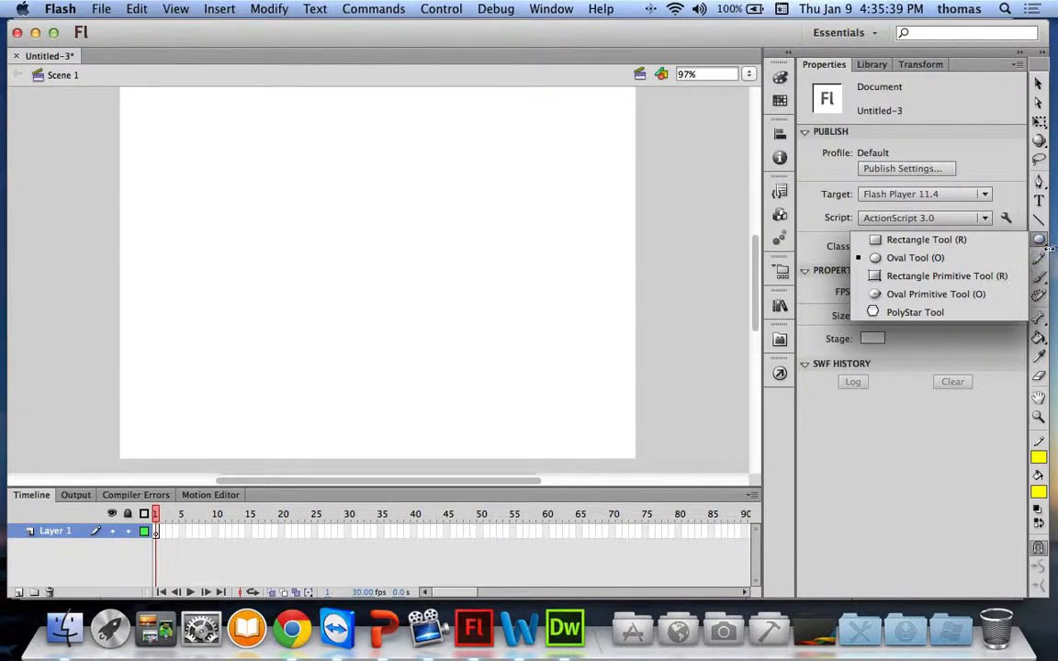
left_click(934, 244)
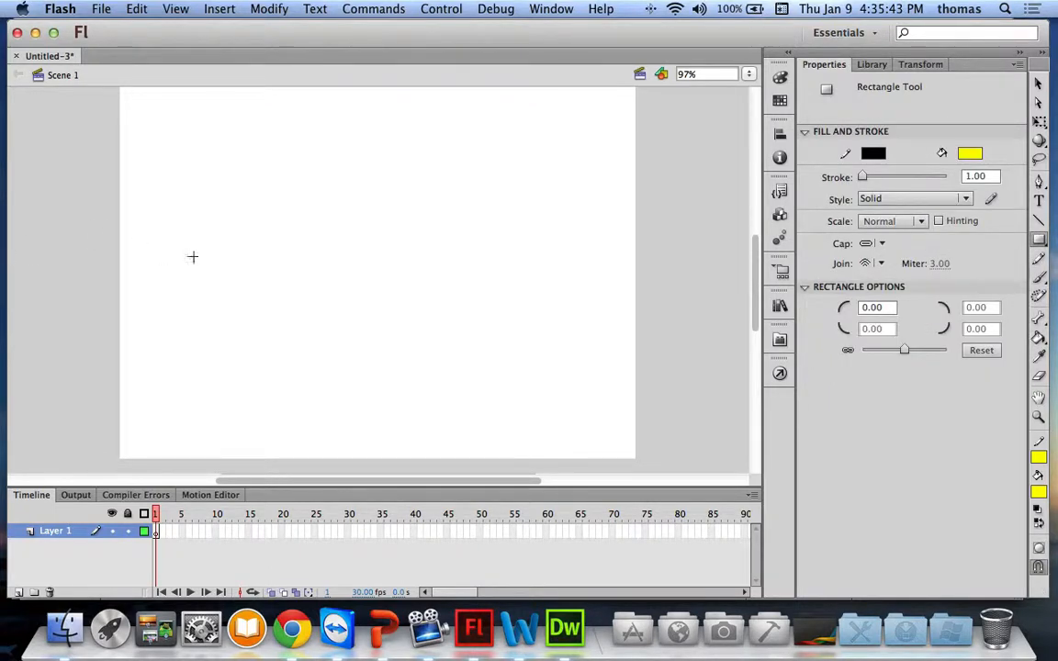
mouse_move(346, 222)
left_mouse_down()
mouse_move(348, 270)
mouse_move(368, 295)
mouse_move(401, 297)
left_mouse_up()
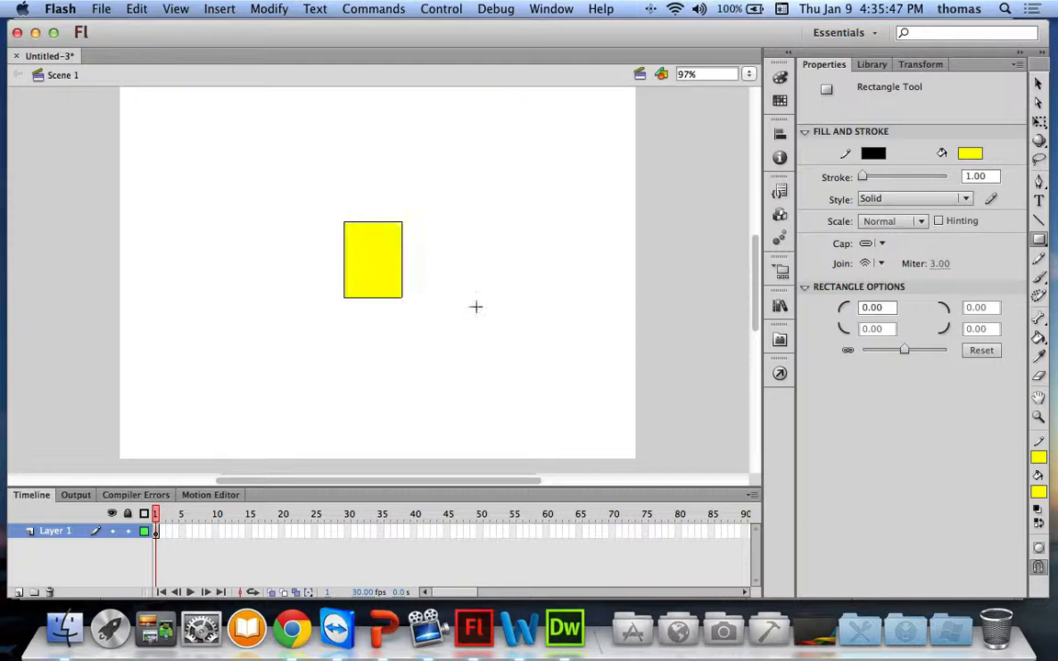
Step: Change the rectangle's fill to brown #996600, also making that the fill color for new shapes
left_click(970, 154)
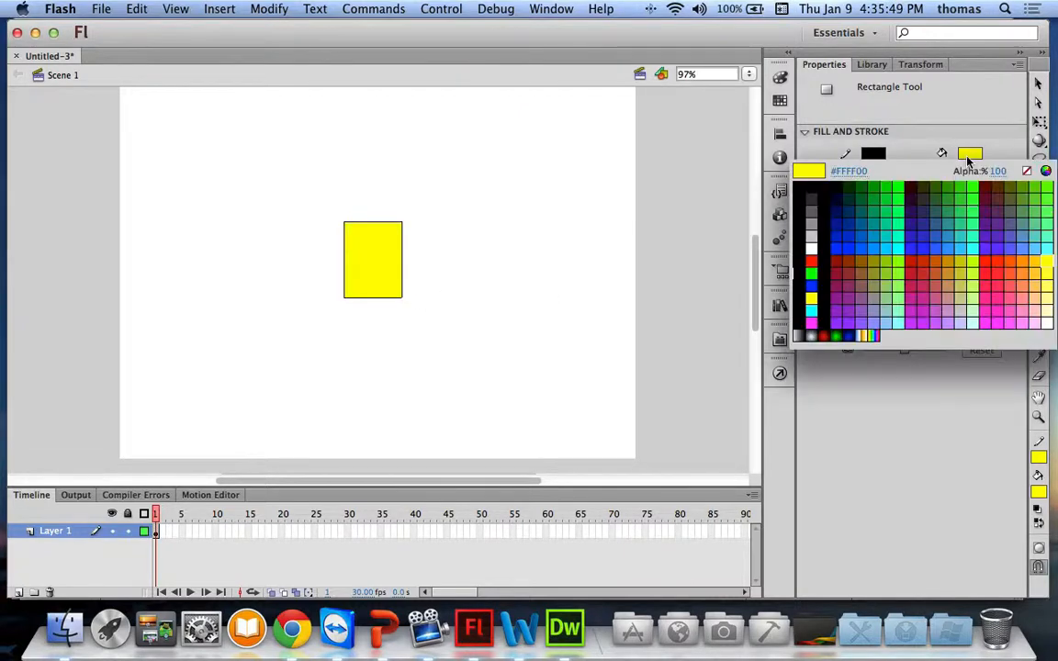
left_click(870, 260)
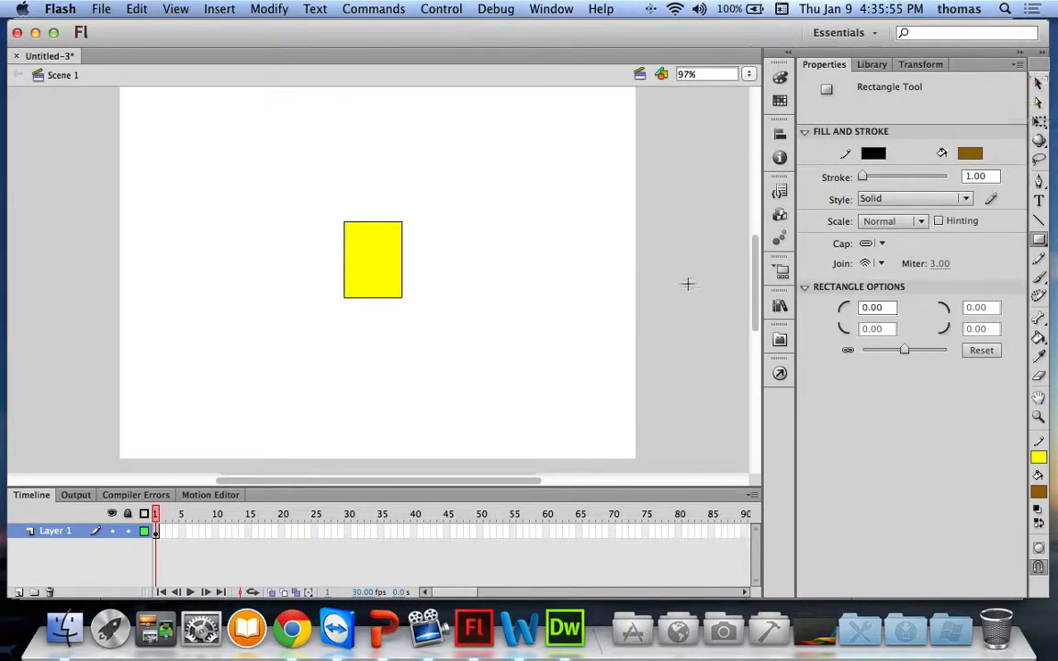
key("v")
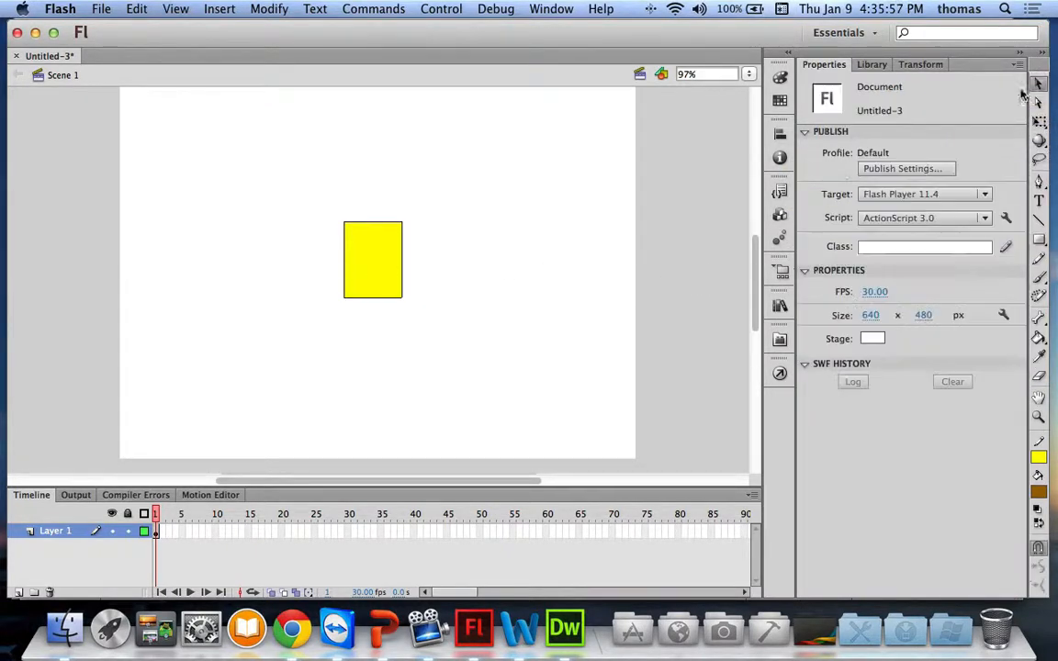
left_click_drag(312, 194, 455, 373)
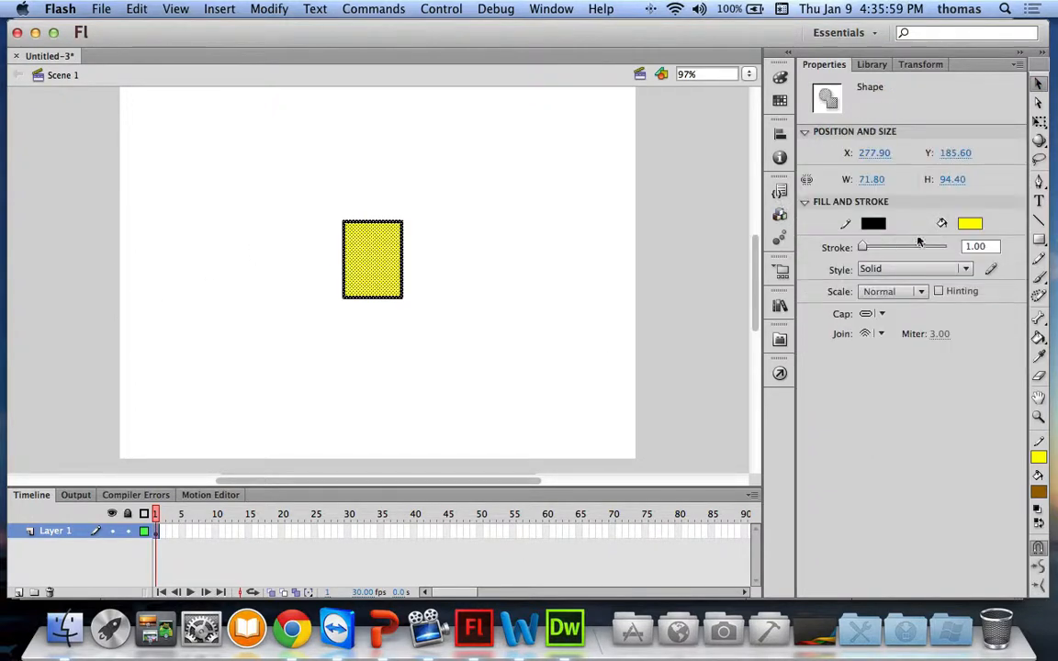
left_click(970, 223)
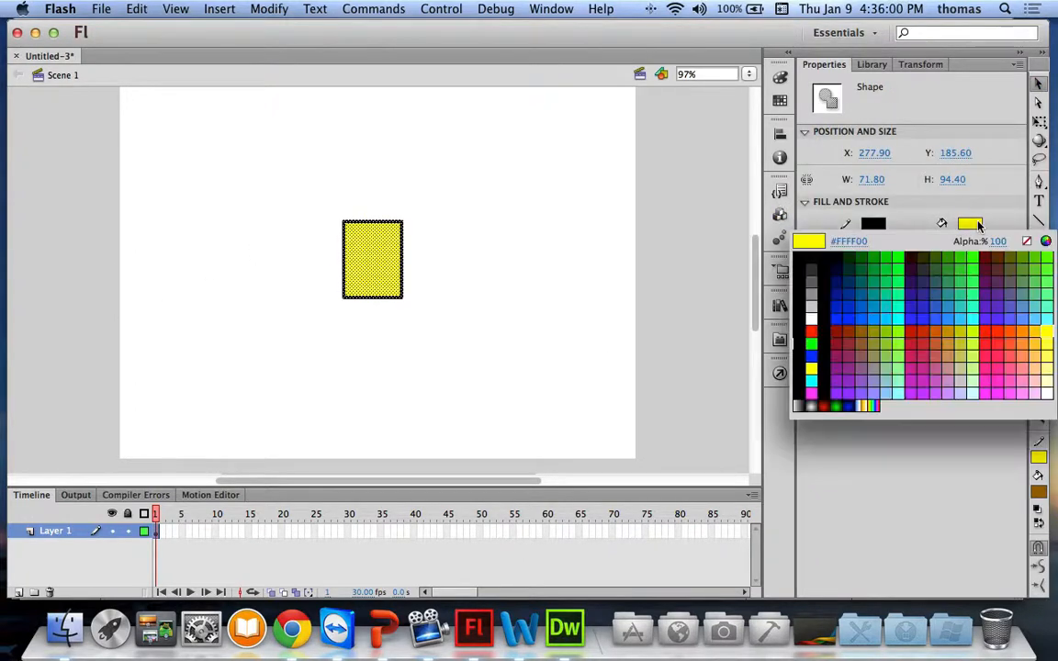
left_click(865, 329)
left_click(470, 265)
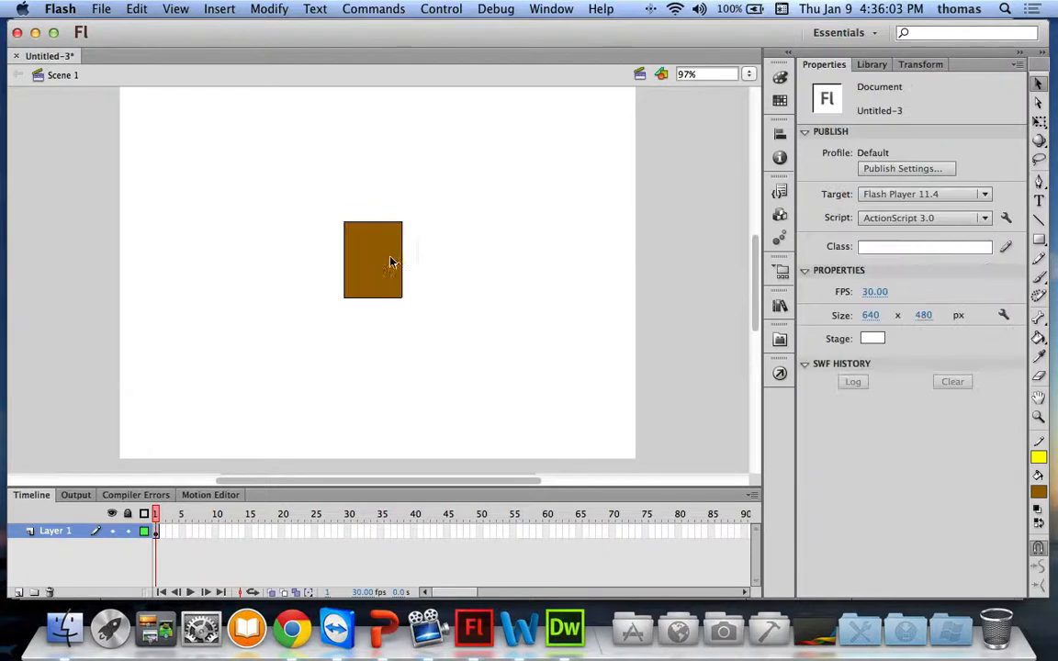
Step: Set the Oval tool to draw with no fill, keeping the black outline
left_click(1038, 416)
left_click_drag(307, 204, 428, 311)
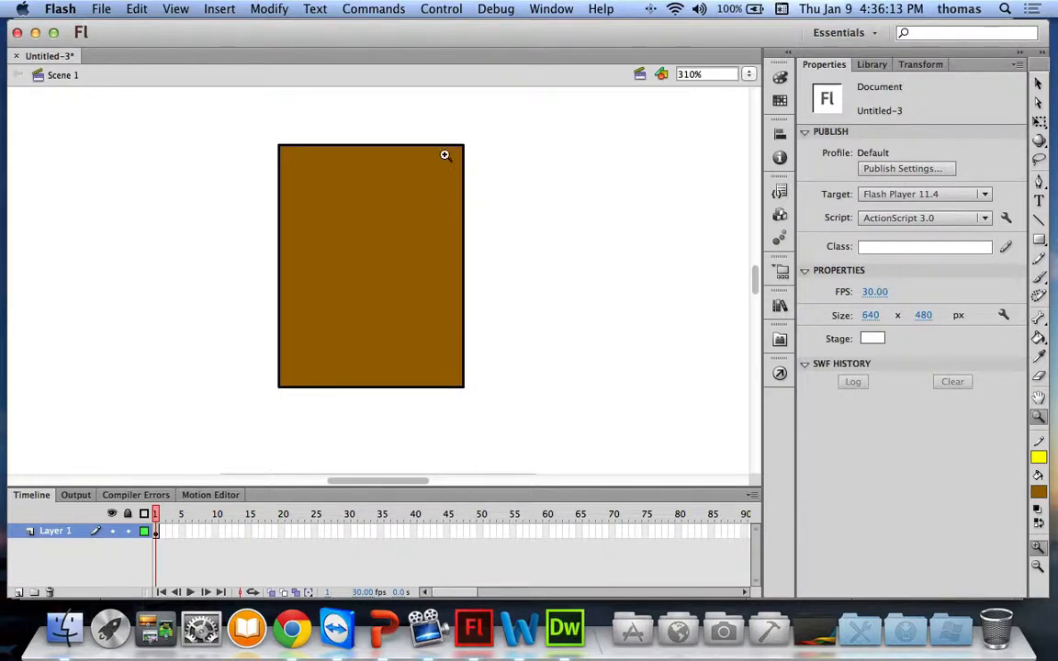
key("v")
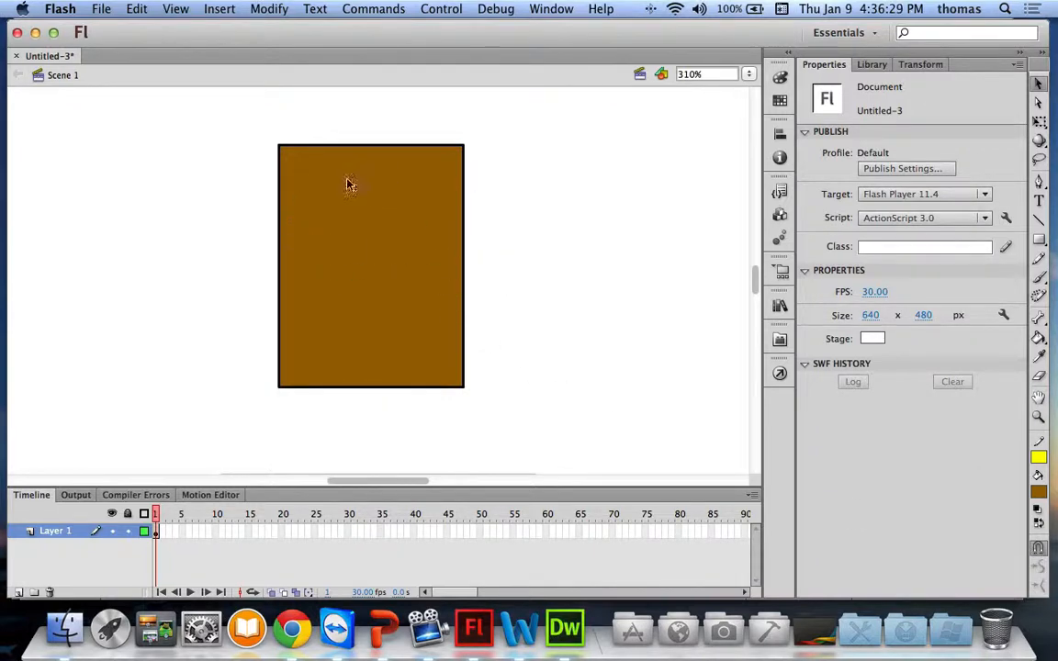
left_click(1040, 240)
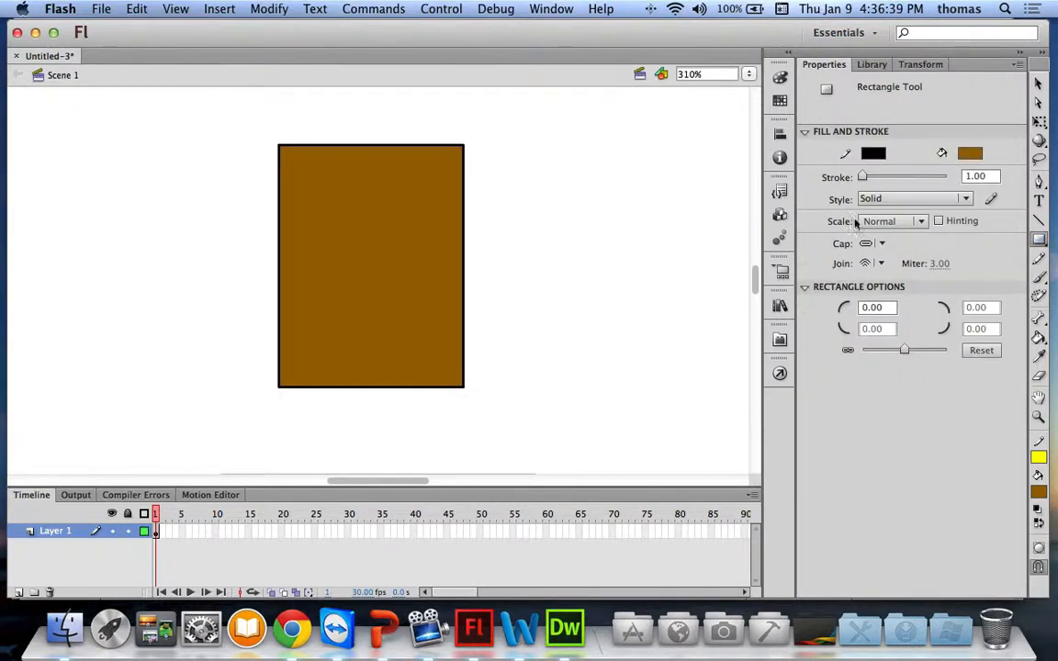
left_click(1043, 242)
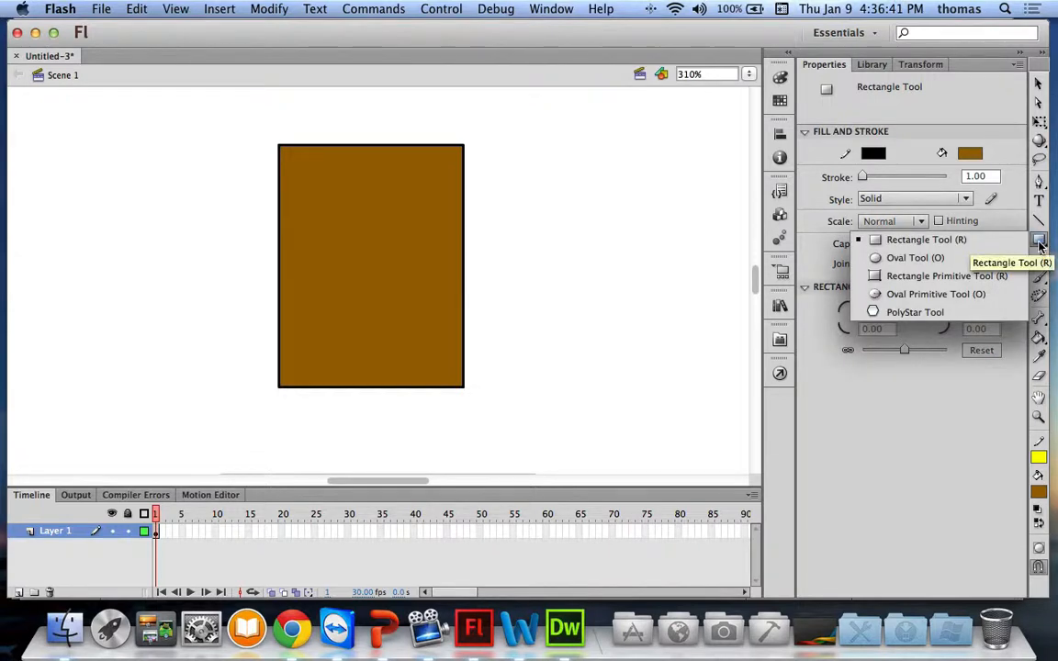
left_click(952, 265)
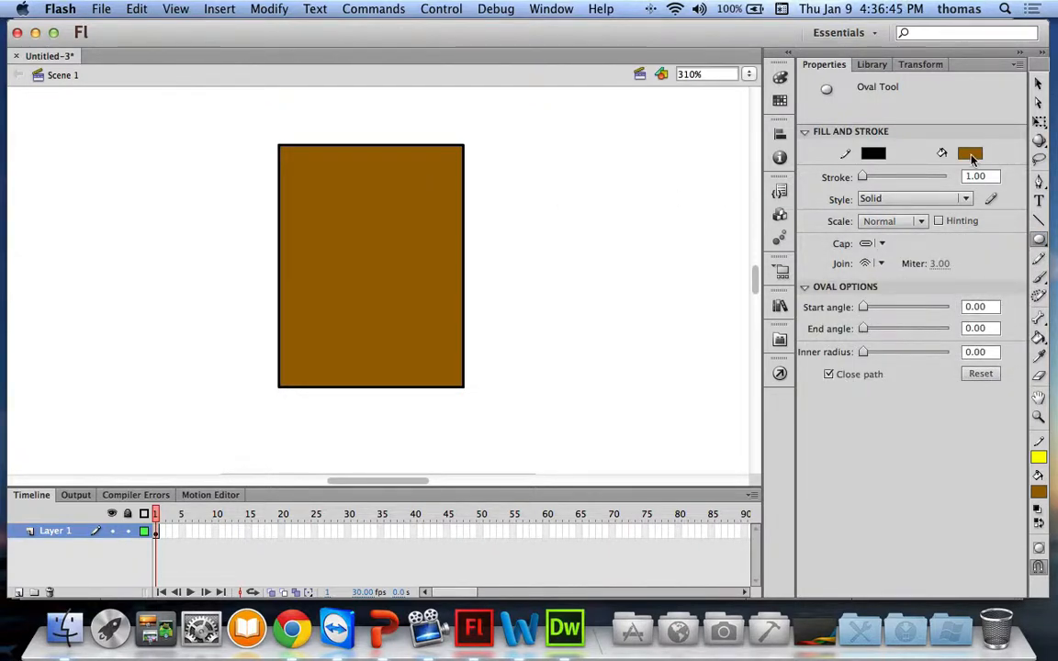
left_click(971, 156)
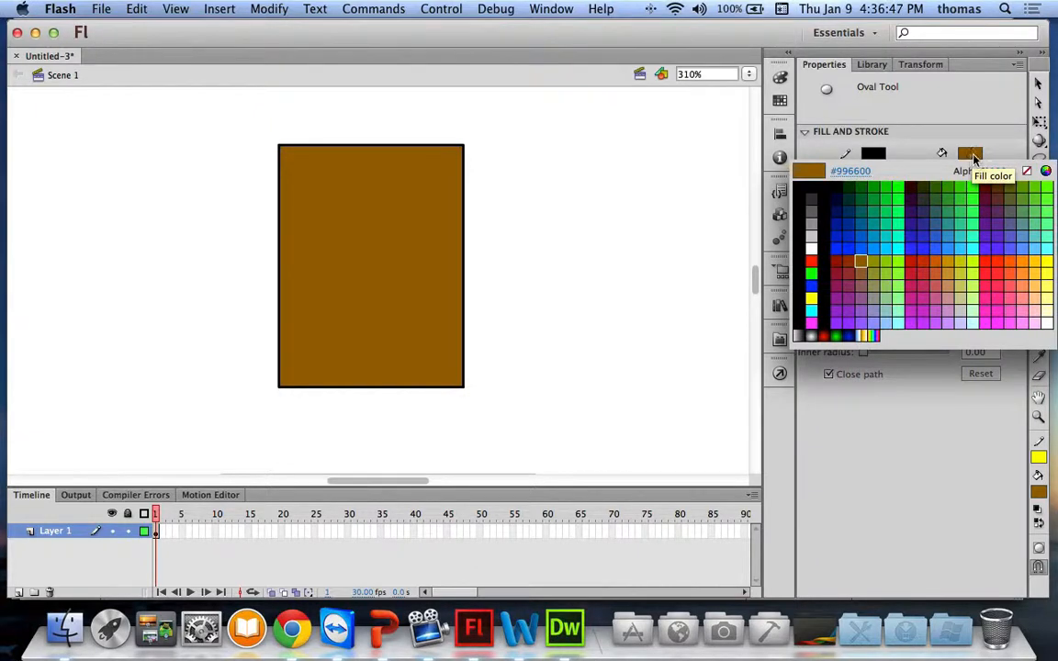
left_click(1027, 171)
left_click(973, 156)
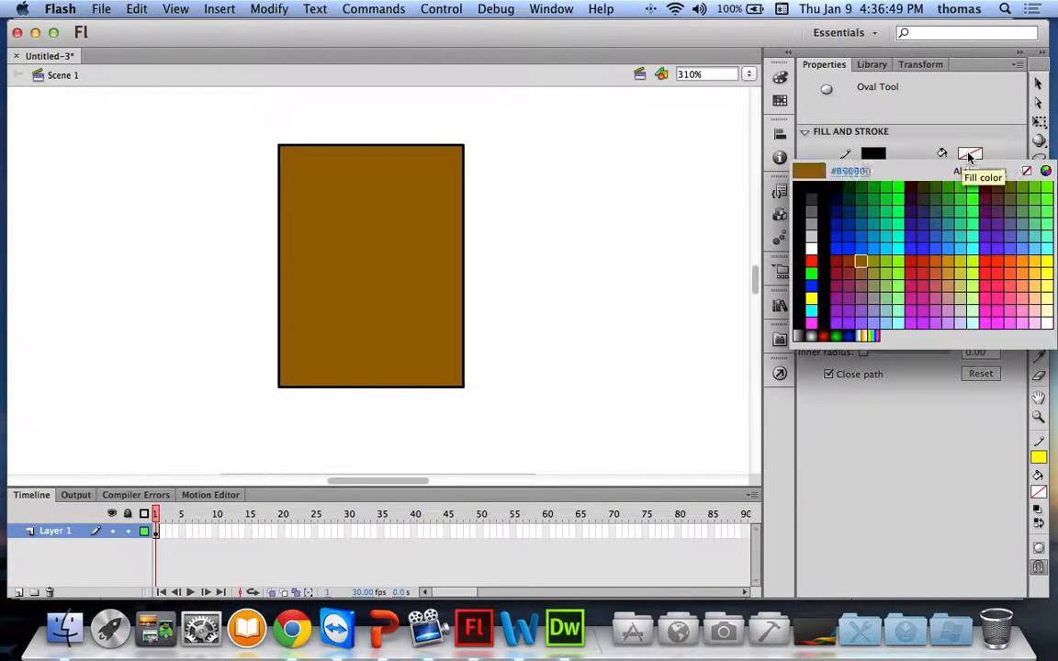
left_click(1031, 173)
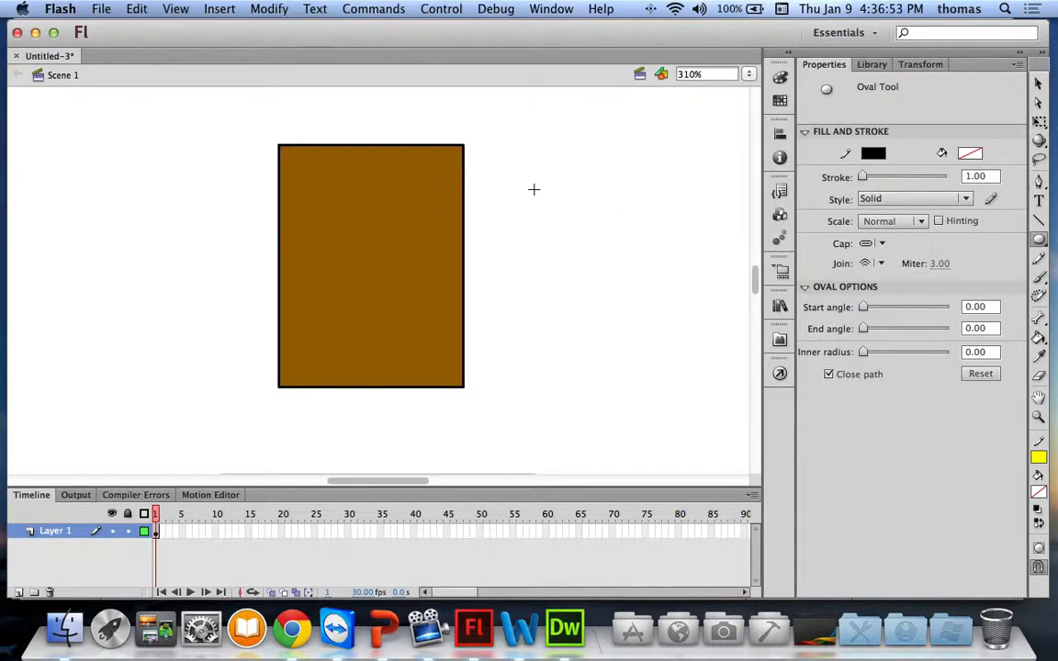
Step: Draw two flat unfilled ovals spanning the rectangle's full width, one in its upper part and one in its lower part
left_click_drag(529, 181, 692, 244)
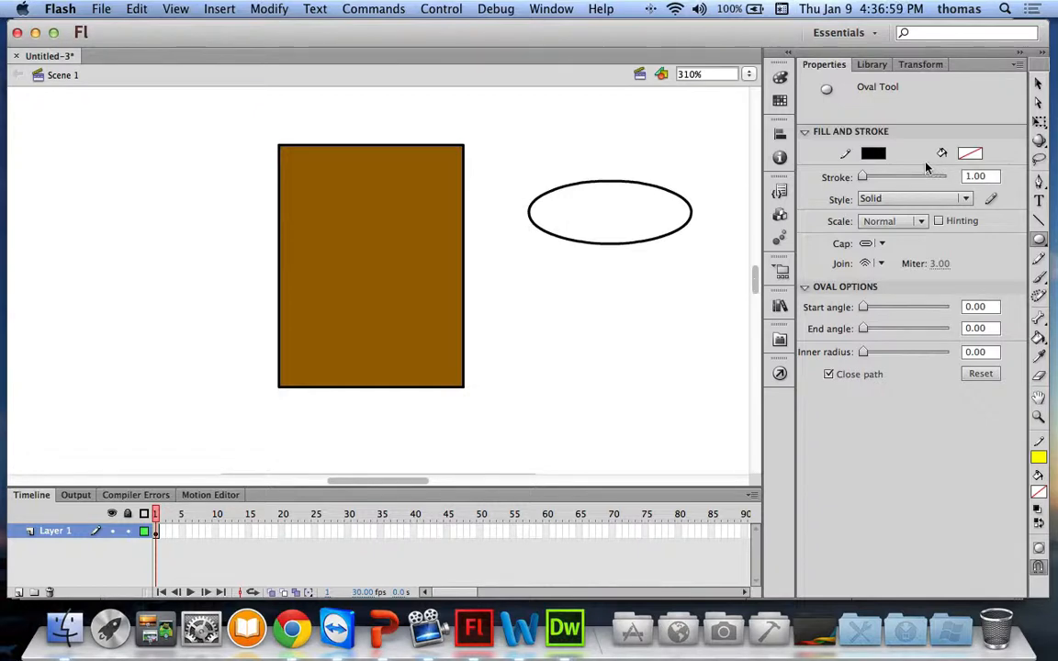
key("super+z")
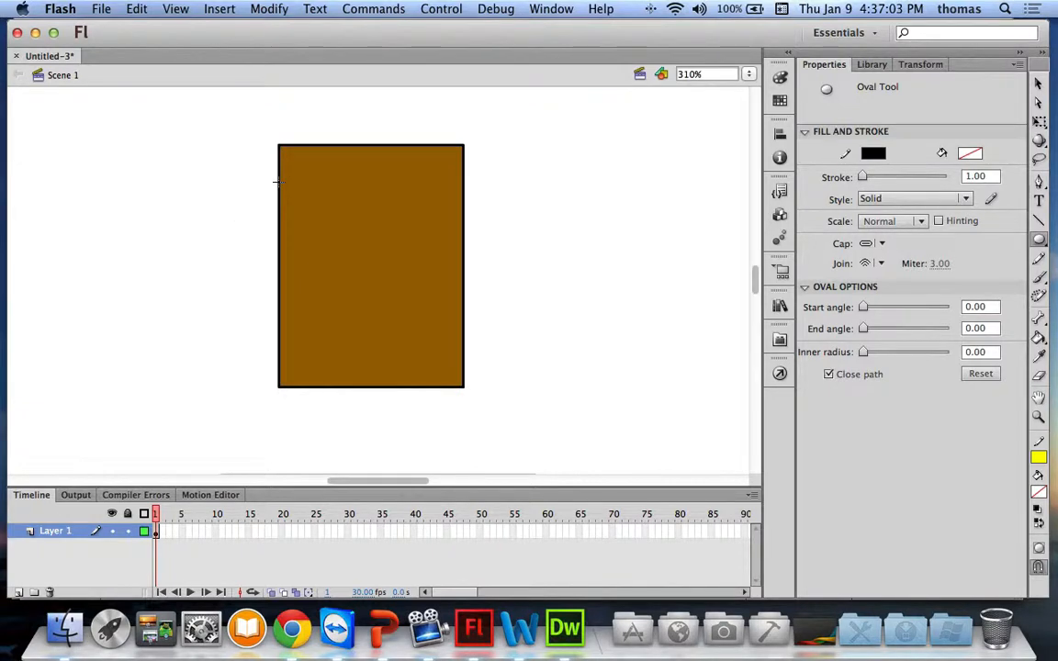
left_click_drag(276, 181, 465, 229)
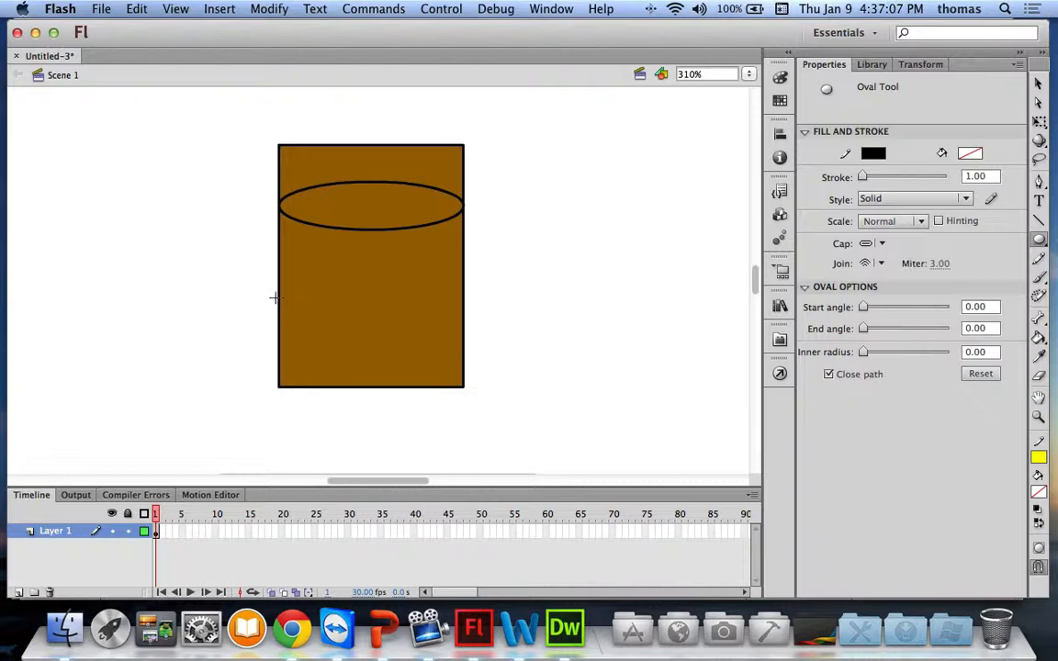
left_click_drag(279, 312, 463, 354)
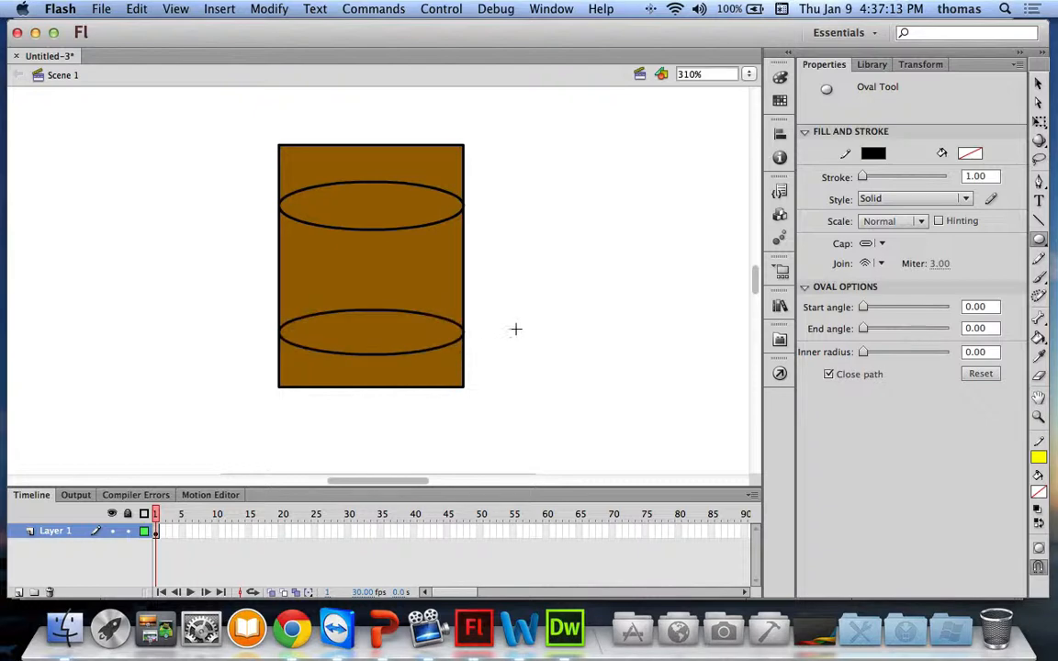
Step: Delete the brown fill area of the rectangle that lies above the upper oval
left_click(1039, 85)
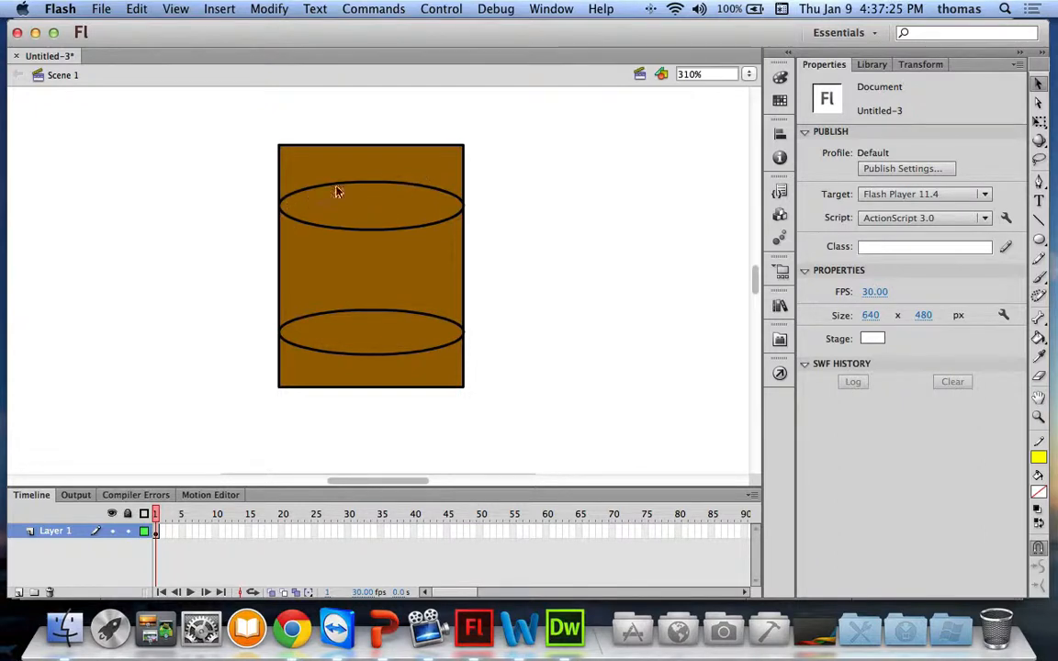
left_click(409, 161)
left_click(389, 203)
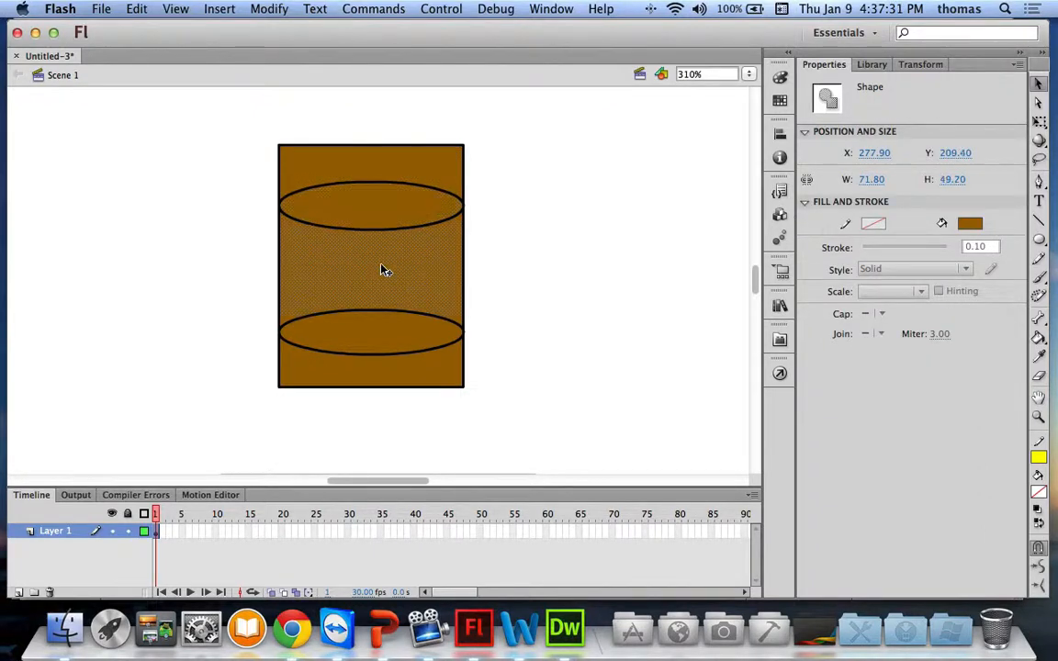
left_click(444, 180)
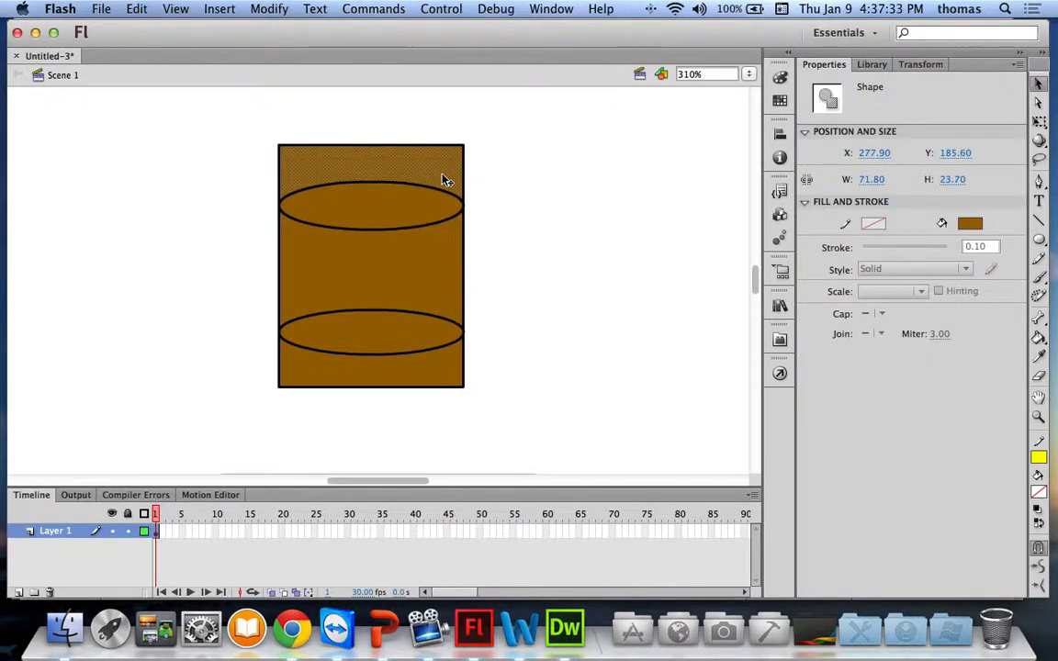
key("Delete")
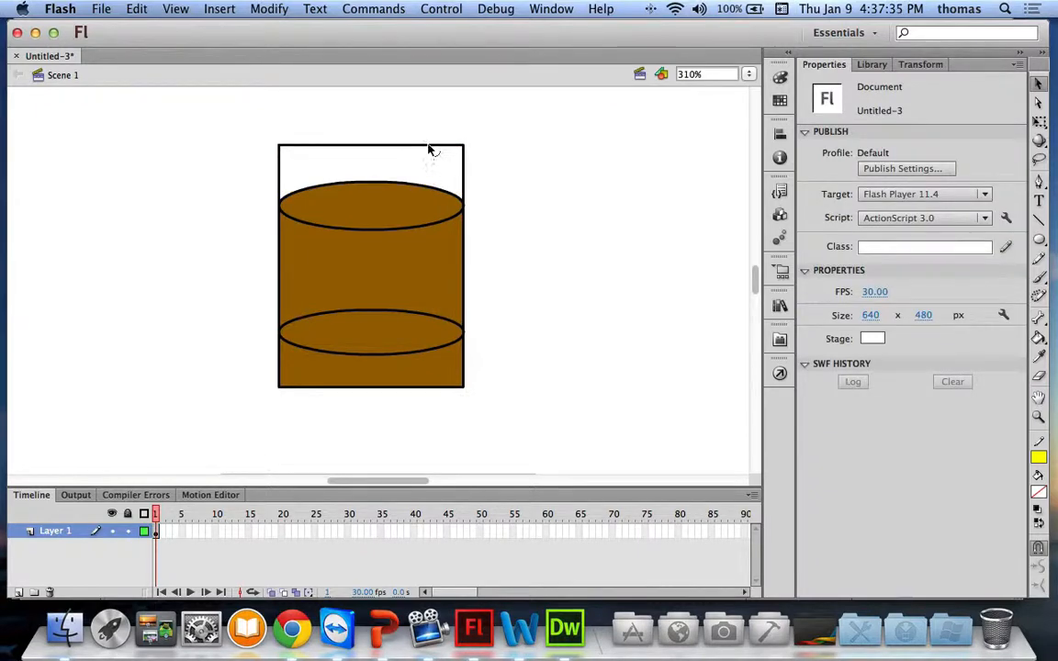
Step: Delete the leftover rectangle outline above the upper oval, removing its horizontal edge and both short side segments
left_click(429, 145)
key("Delete")
left_click(464, 170)
key("Delete")
left_click(279, 159)
key("Delete")
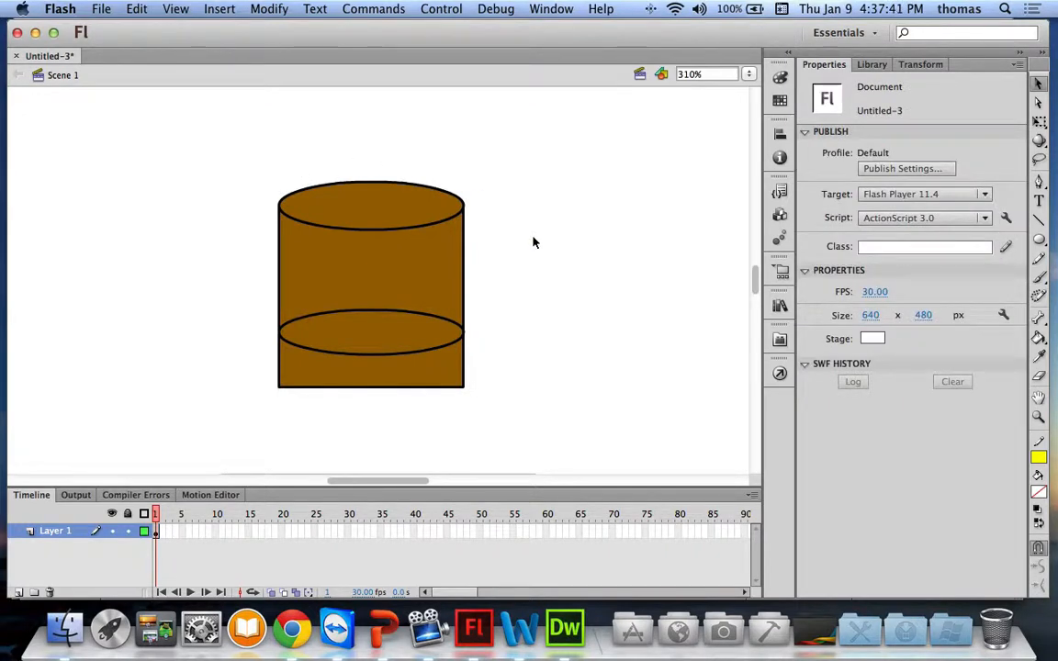
Step: Delete the brown fill and leftover rectangle outline below the lower oval, along with that oval's upper arc inside the cylinder
left_click(450, 382)
key("Delete")
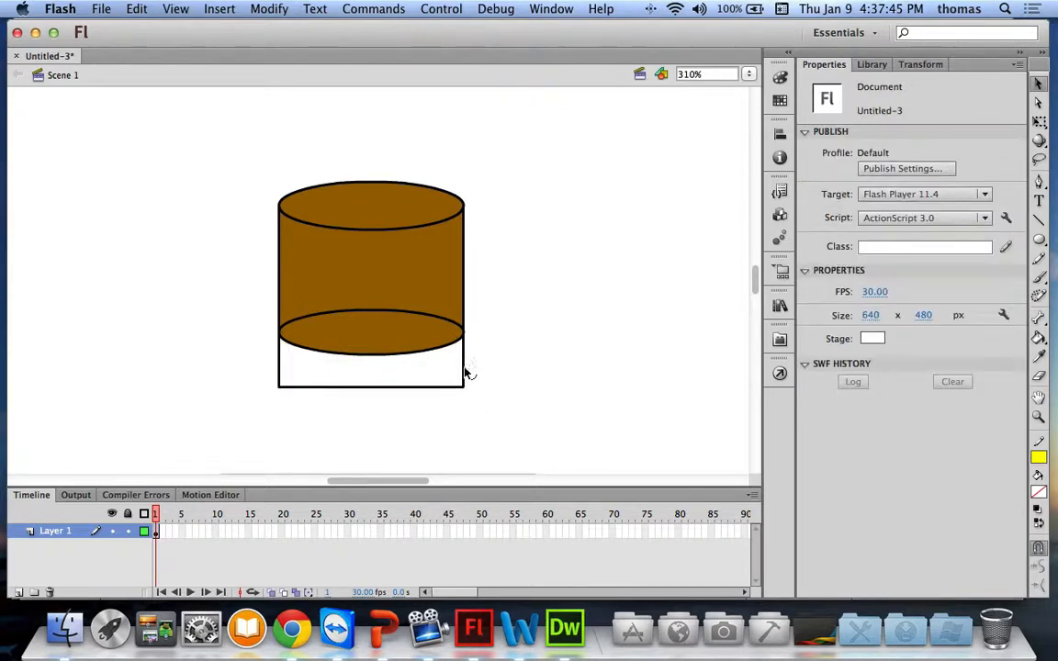
left_click(464, 372)
key("Delete")
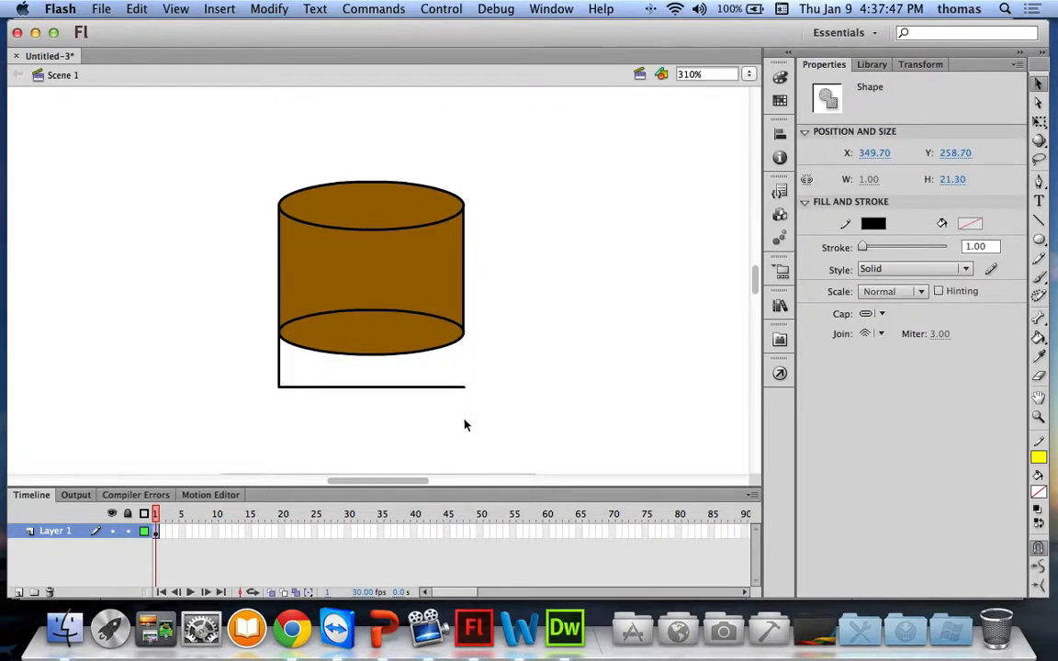
left_click(433, 387)
key("Delete")
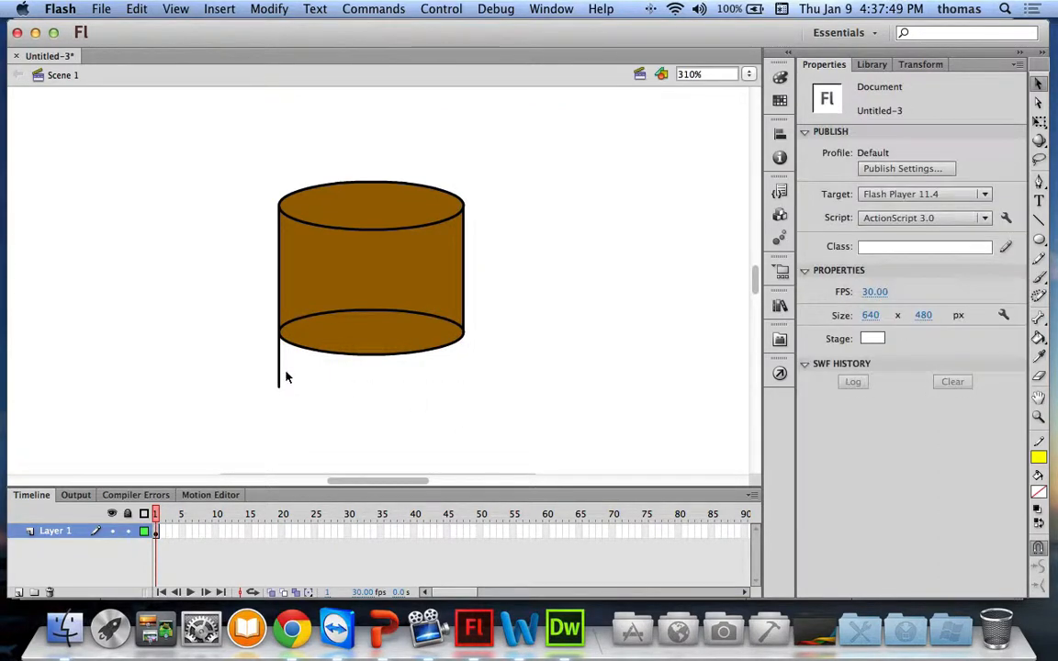
left_click(279, 372)
key("Delete")
left_click(356, 313)
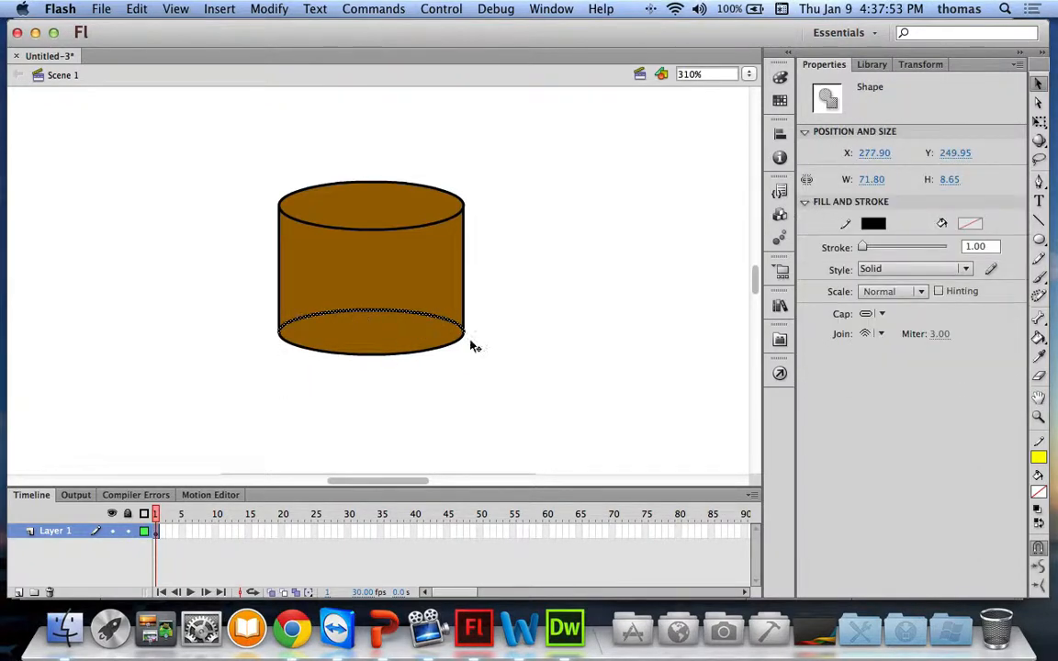
key("Delete")
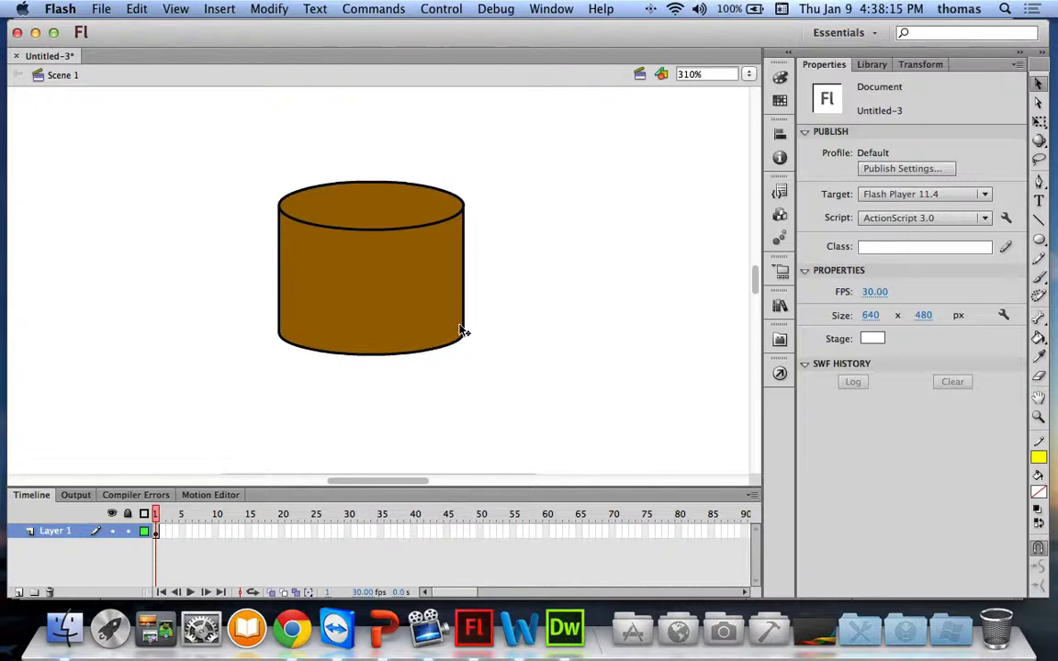
Step: Try widening the whole cylinder to about 113 px with Free Transform, and undo the stretch
scroll(232, 150, "right", 2)
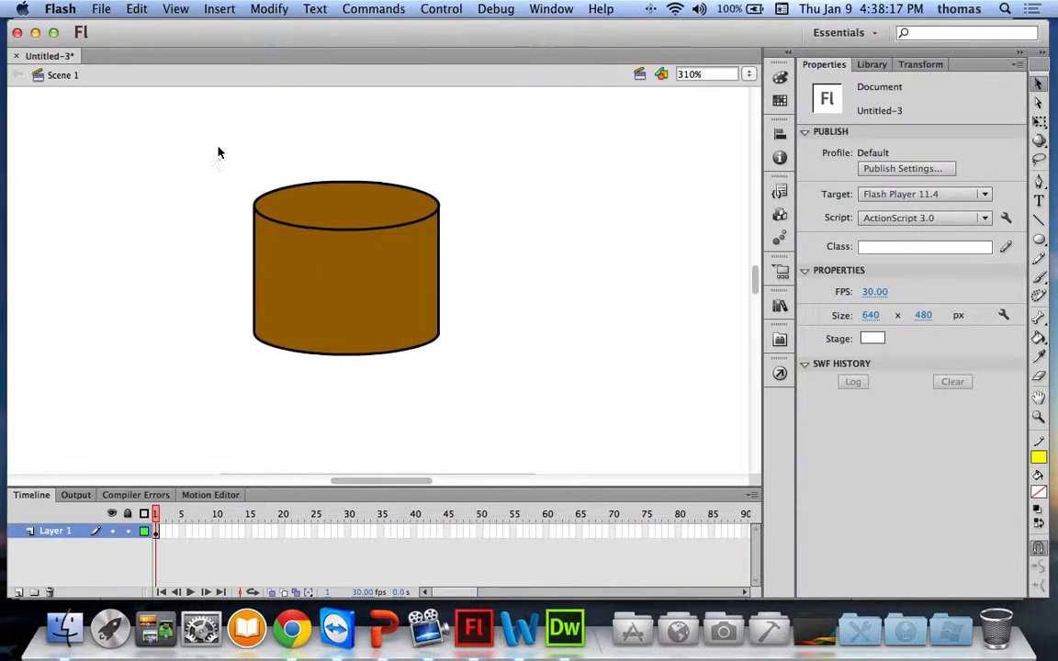
left_click_drag(219, 147, 507, 407)
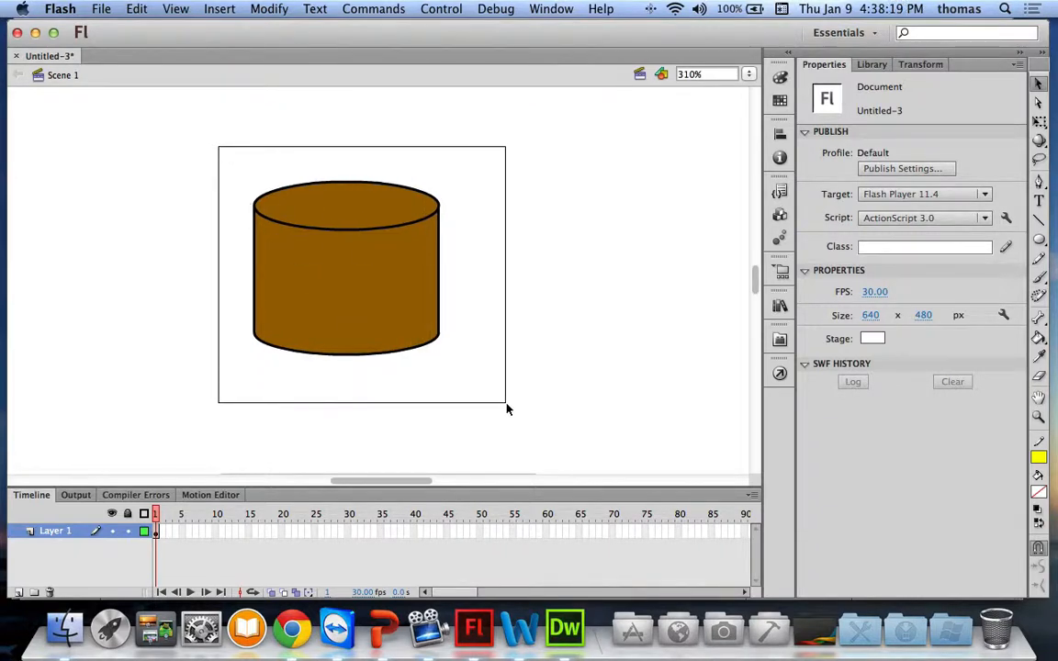
key("super+a")
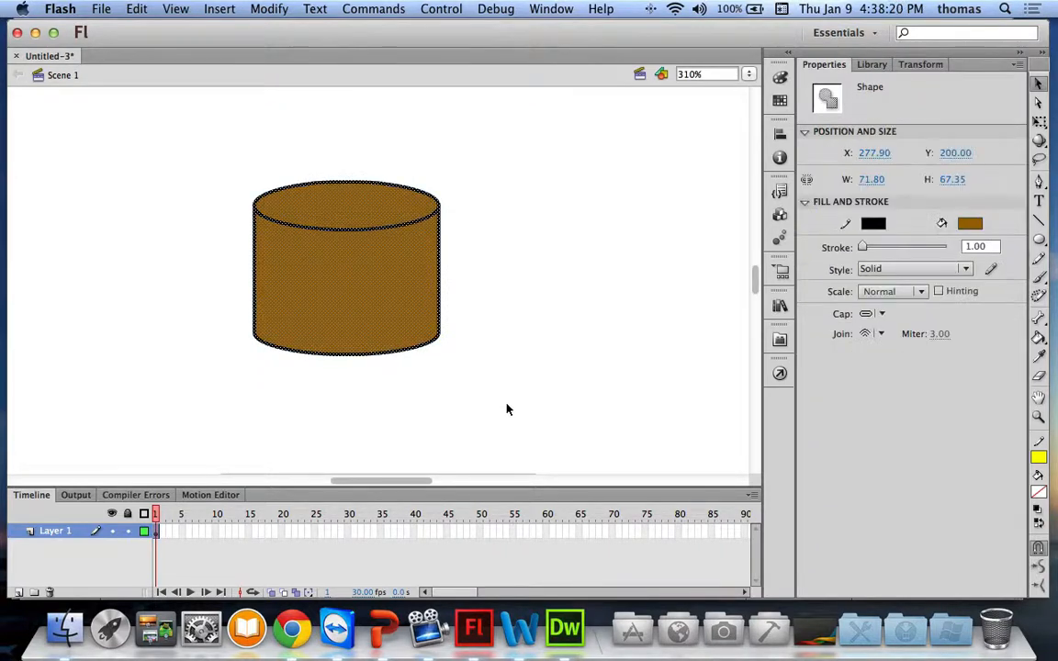
left_click(1041, 126)
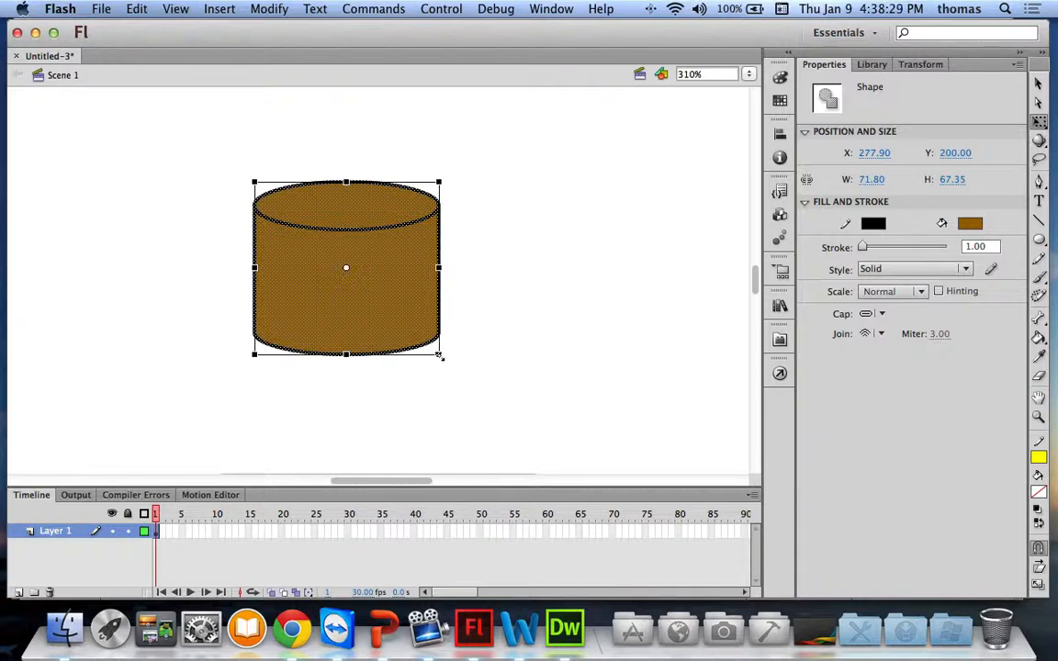
left_click_drag(440, 357, 547, 354)
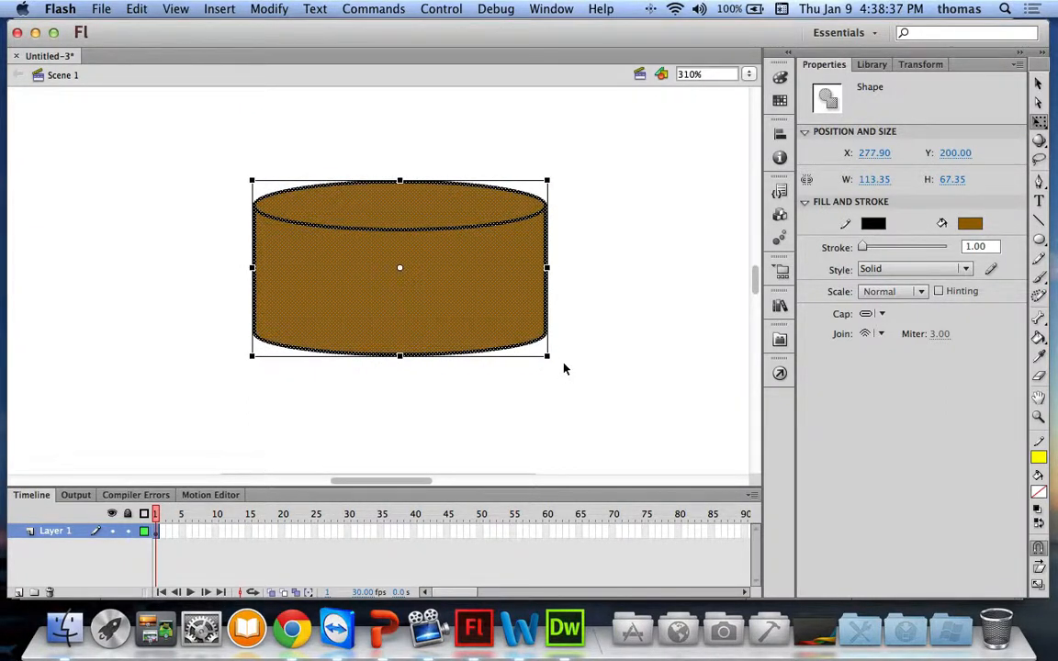
key("super+z")
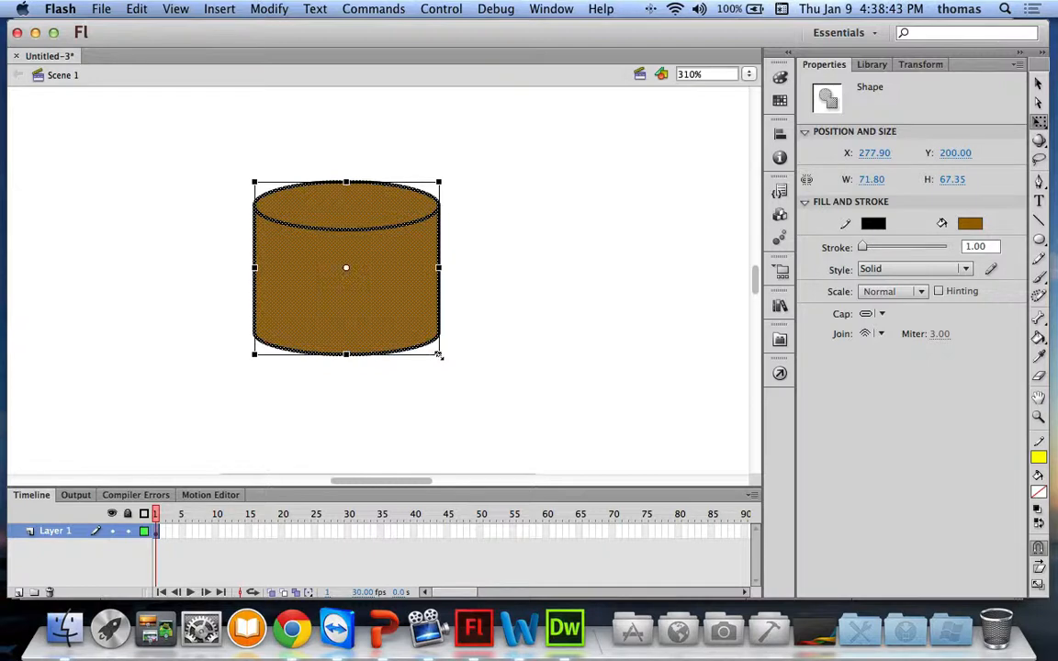
mouse_move(439, 356)
left_mouse_down()
mouse_move(344, 310)
mouse_move(470, 363)
mouse_move(354, 284)
mouse_move(409, 325)
mouse_move(433, 328)
mouse_move(439, 355)
left_mouse_up()
left_click(467, 368)
Step: Distort the whole cylinder by pulling both lower corners inward, forming a tapered bucket with a rim about 56 px wide
left_click_drag(208, 158, 522, 402)
scroll(449, 352, "down", 3)
scroll(454, 318, "down", 7)
scroll(454, 319, "up", 7)
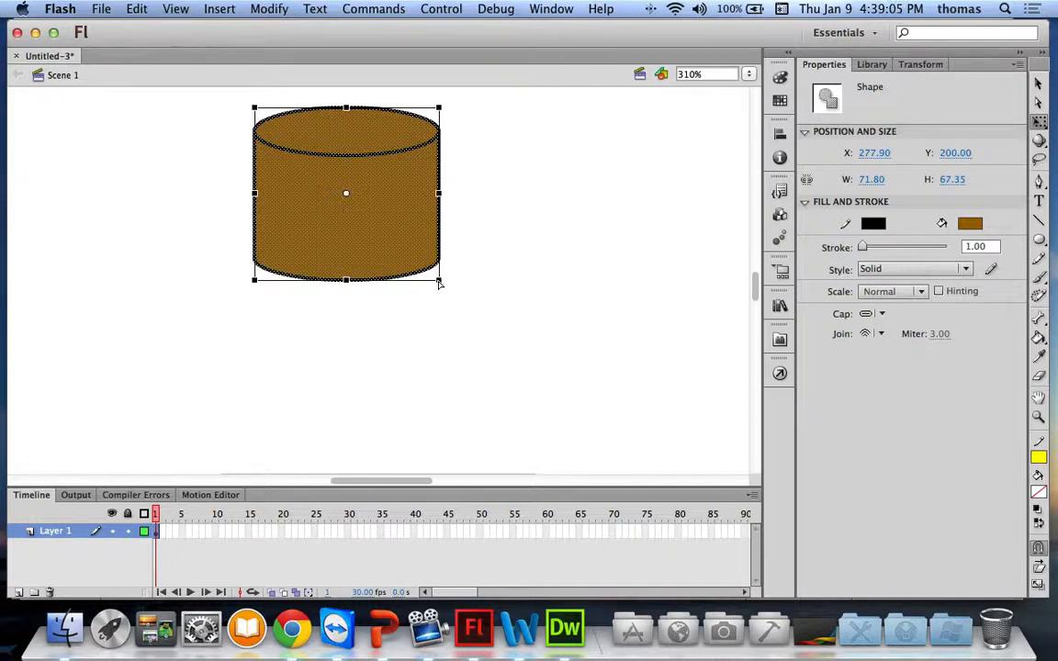
left_click_drag(442, 285, 414, 284)
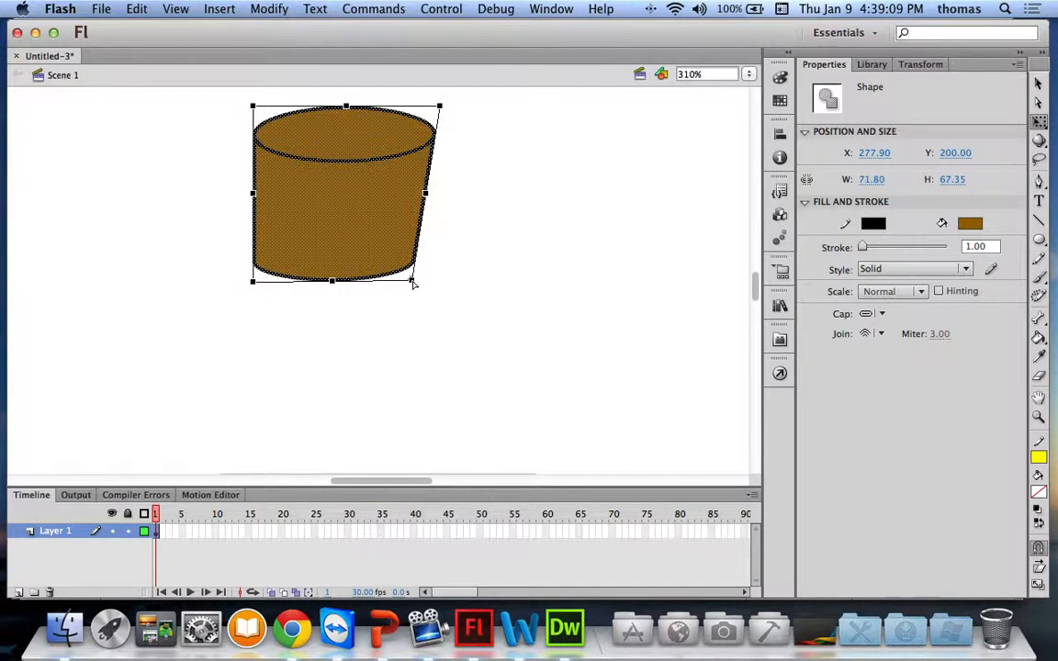
mouse_move(414, 285)
left_mouse_down()
mouse_move(434, 286)
mouse_move(405, 284)
left_mouse_up()
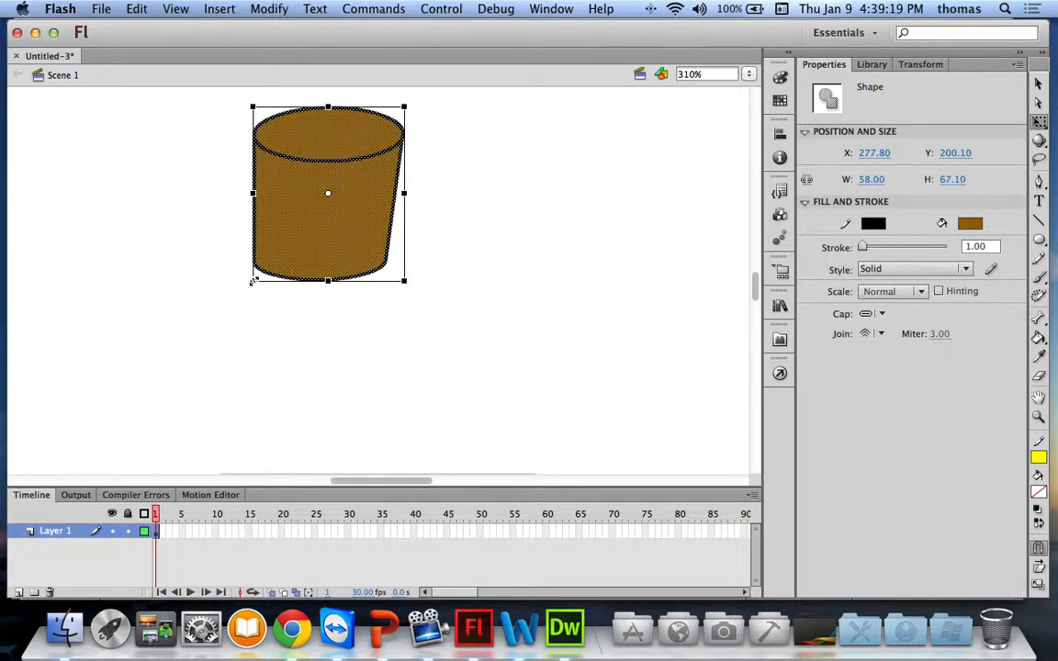
left_click_drag(254, 285, 268, 283)
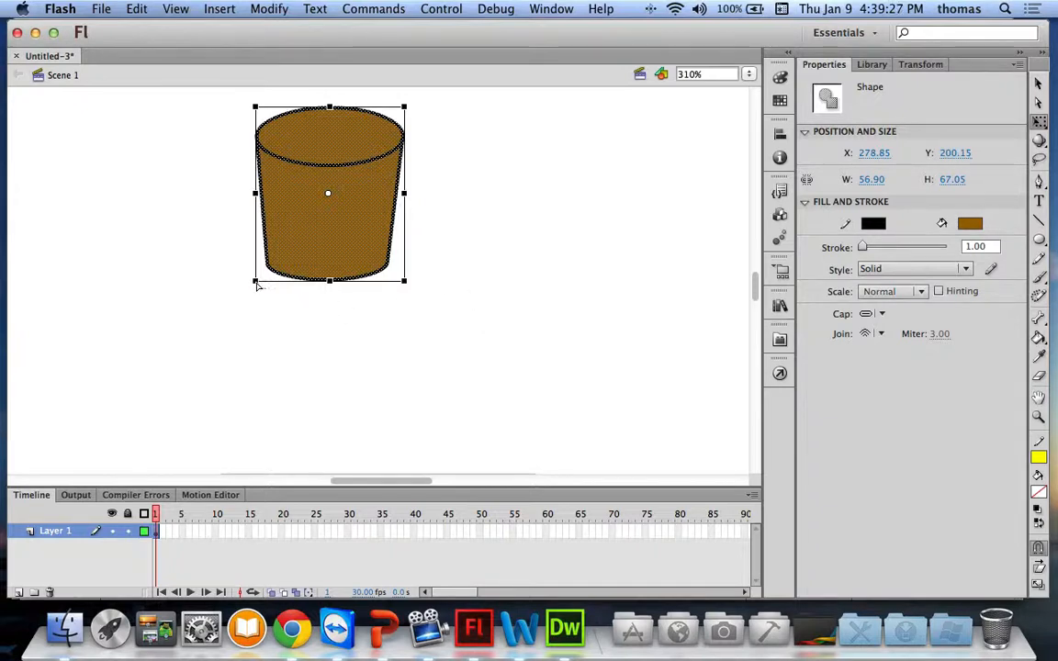
left_click_drag(256, 283, 257, 284)
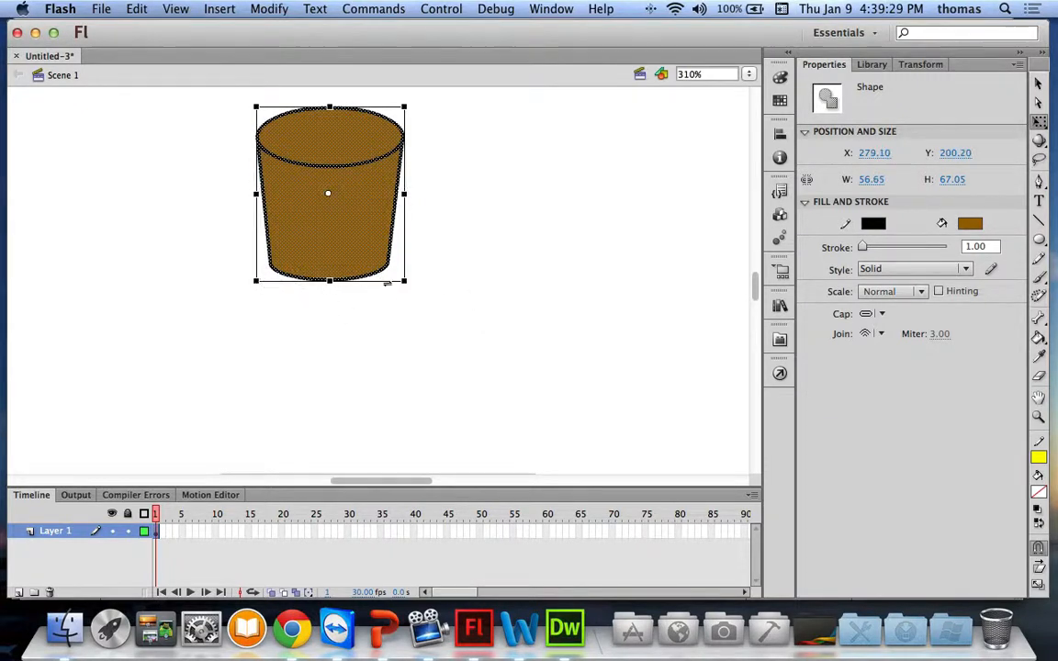
left_click_drag(405, 284, 399, 285)
left_click(466, 290)
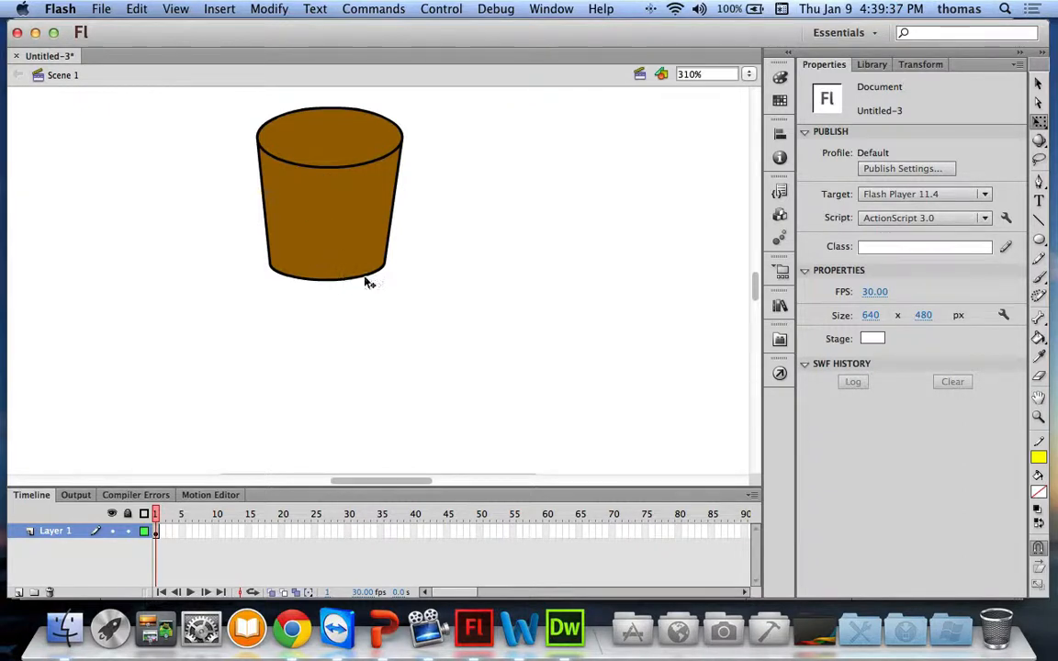
Step: Duplicate the complete oval outline of the bucket's rim and place the copy over the original
scroll(395, 248, "down", 2)
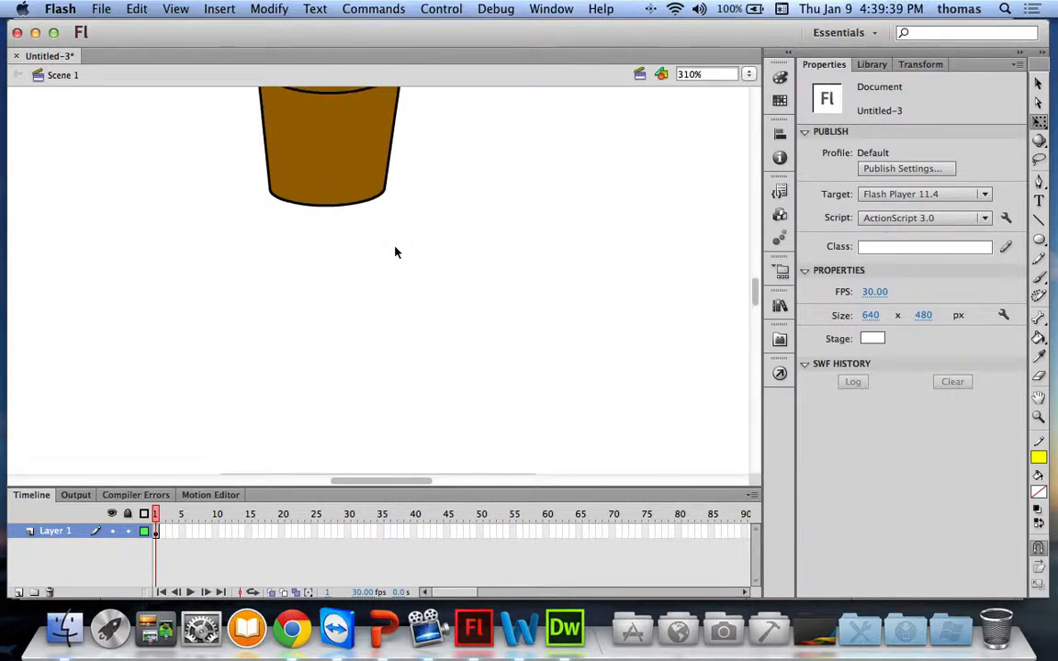
scroll(404, 255, "up", 5)
scroll(404, 256, "down", 1)
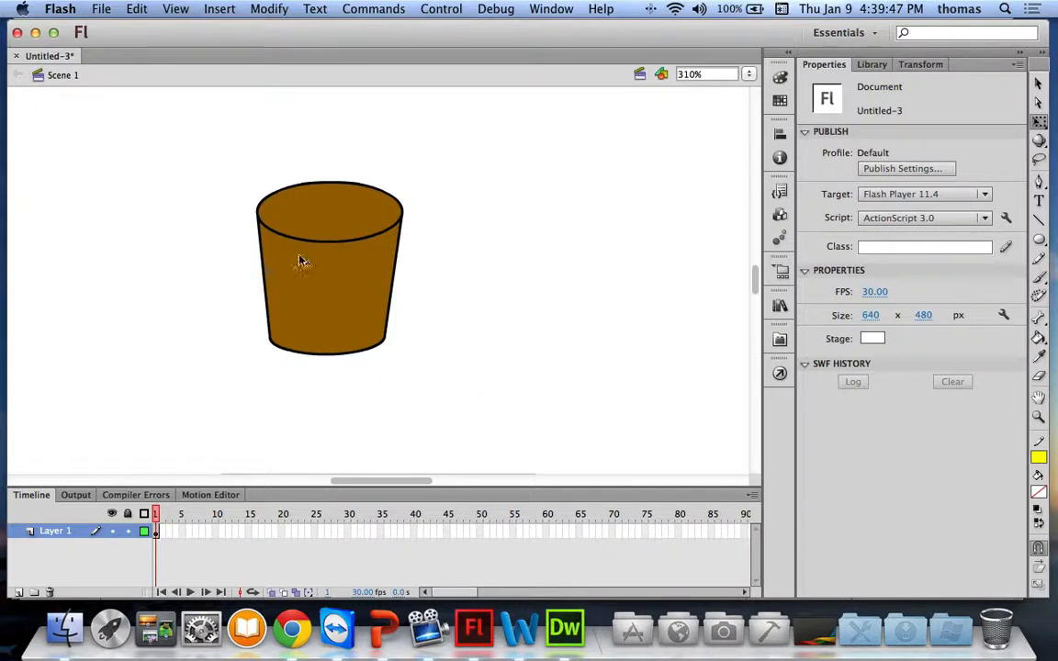
key("z")
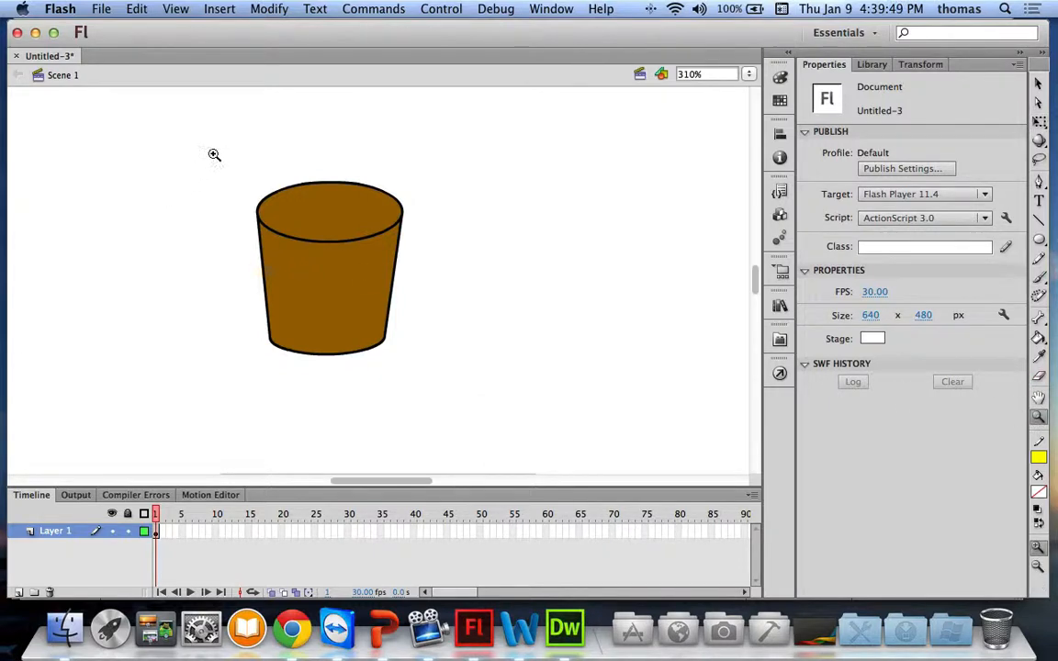
left_click_drag(214, 153, 452, 271)
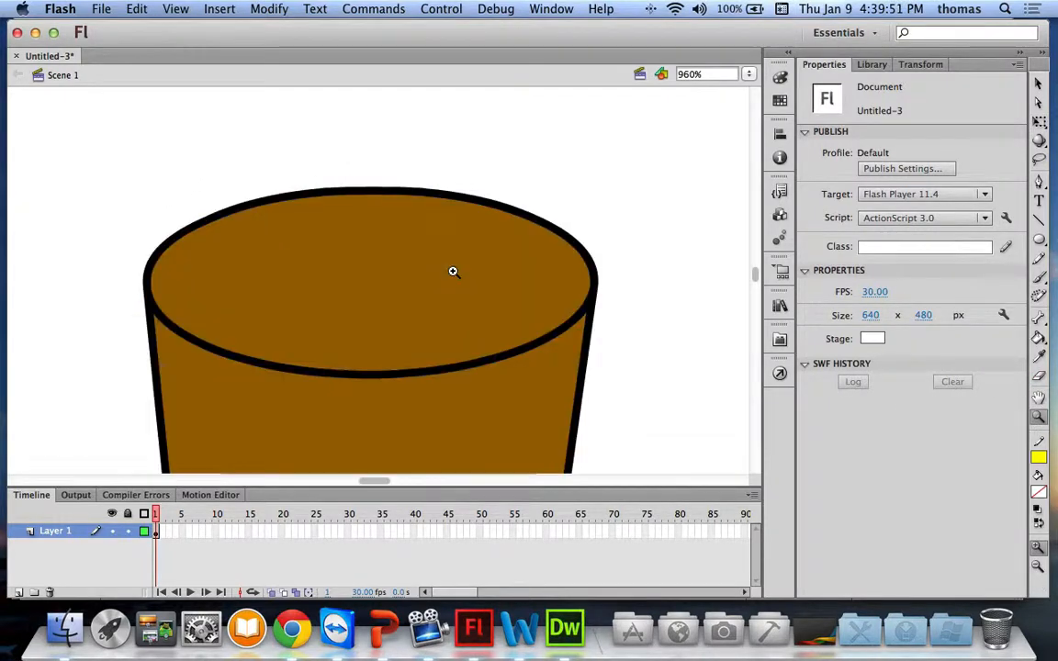
left_click(1039, 85)
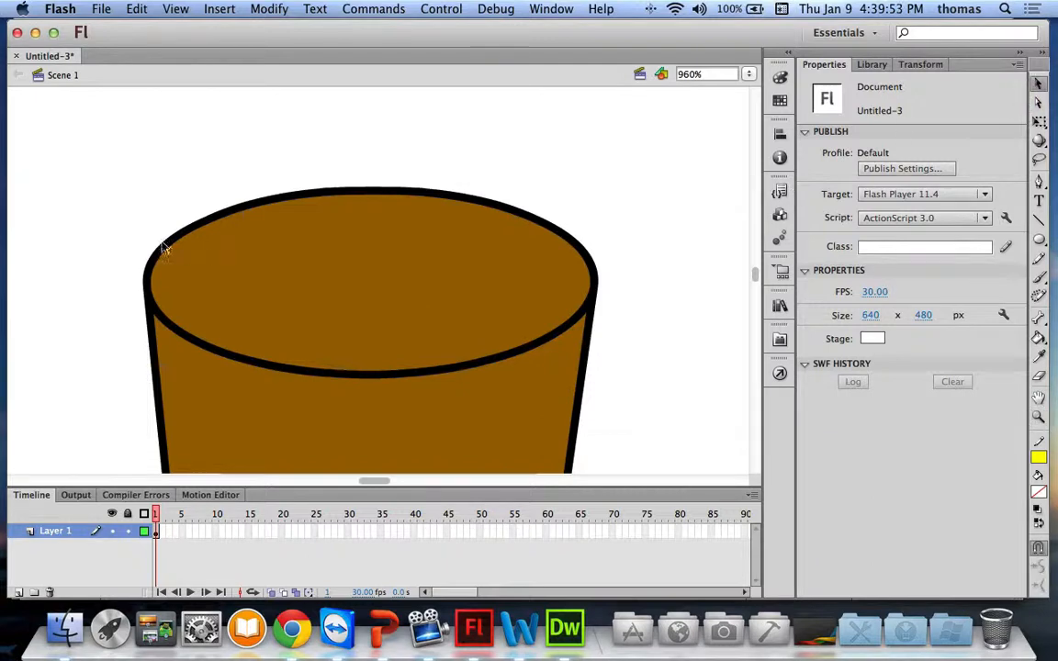
left_click(163, 241)
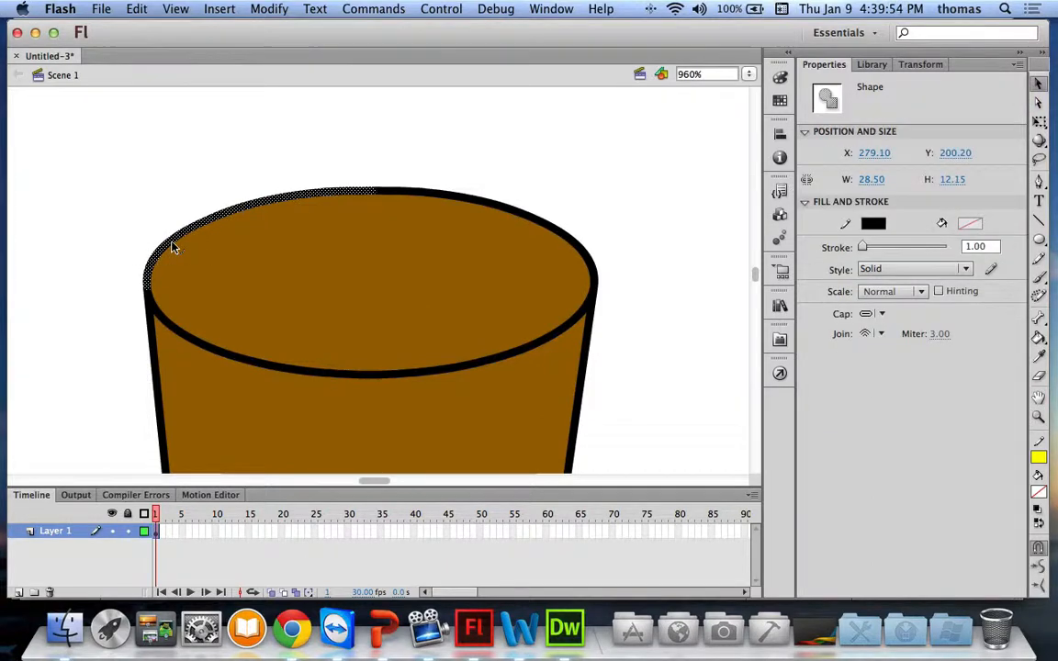
left_click(410, 197, "shift")
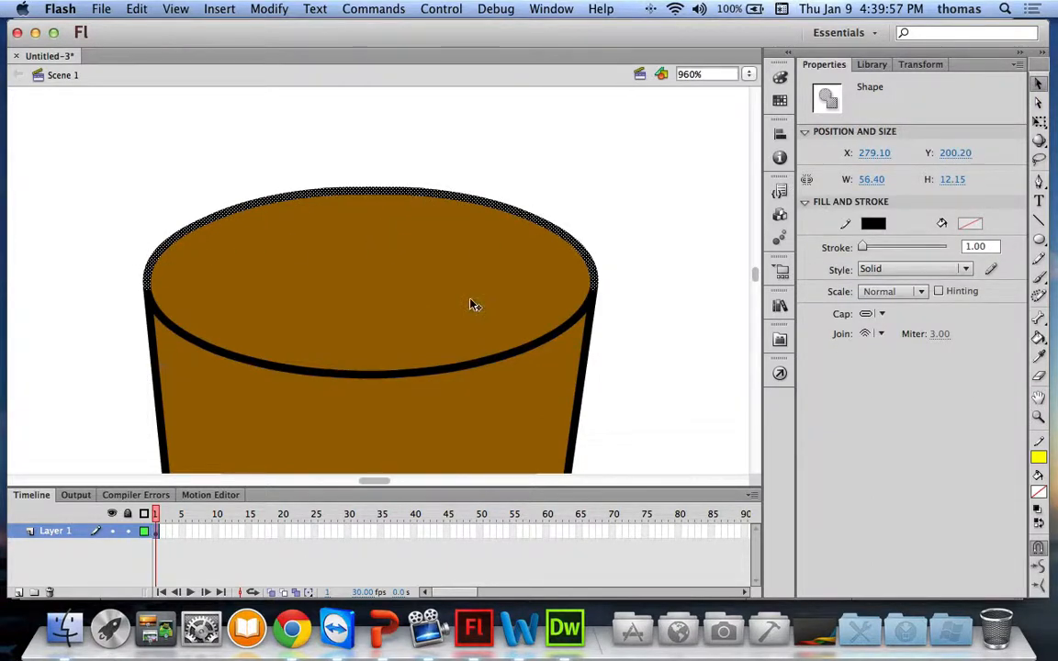
left_click(517, 363, "shift")
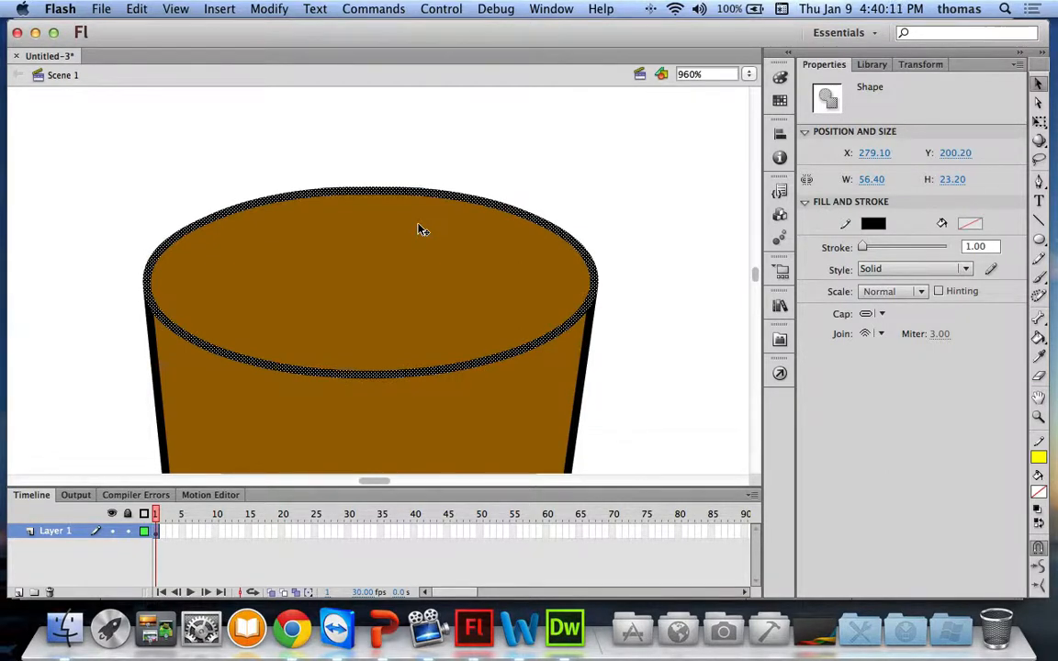
key("super+v")
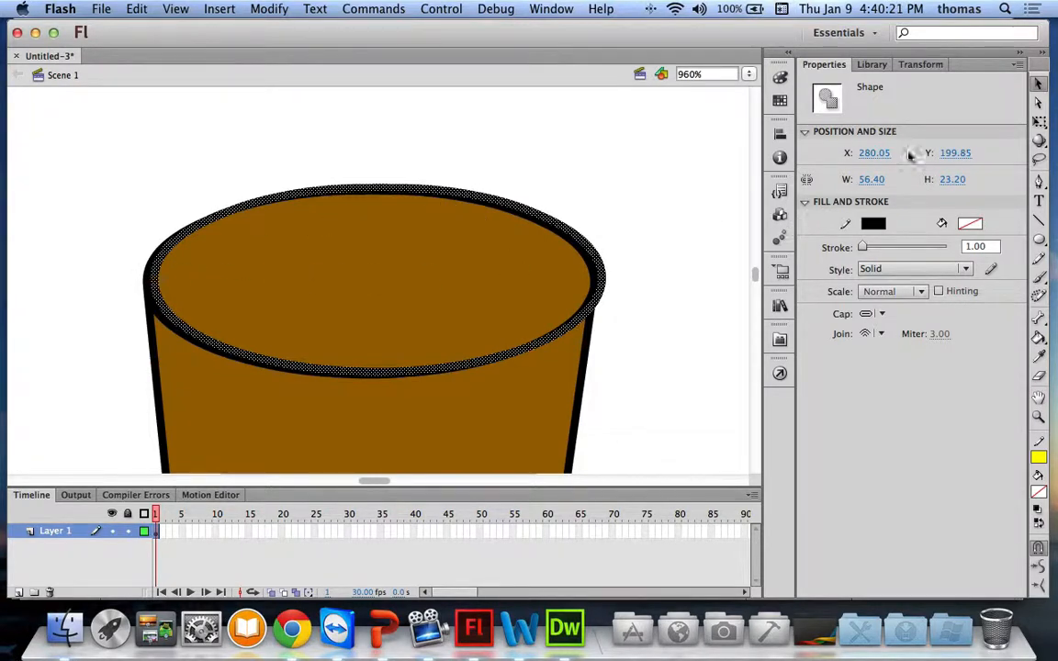
Step: Scale the copied oval down to about 52.1 by 21.4 px and nudge it inside the rim to X 281.2, Y 200.8
key("q")
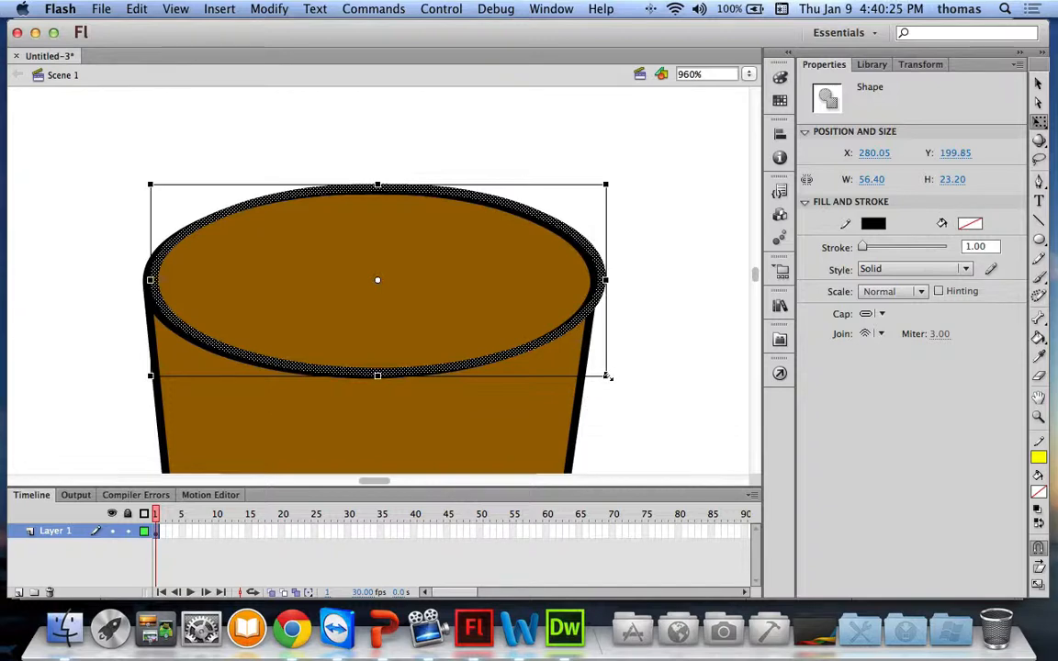
left_click_drag(606, 376, 572, 361)
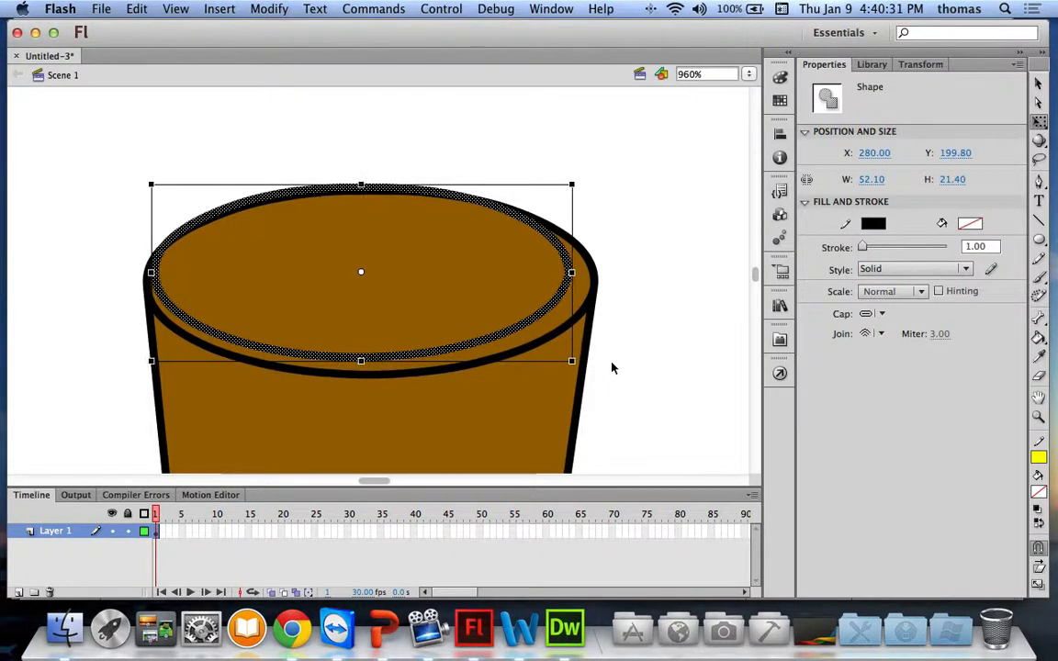
key("Right")
key("Right")
key("Right")
key("Right")
key("Right")
key("Right")
key("Right")
key("Right")
key("Right")
key("Right")
key("Right")
key("Right")
key("Right")
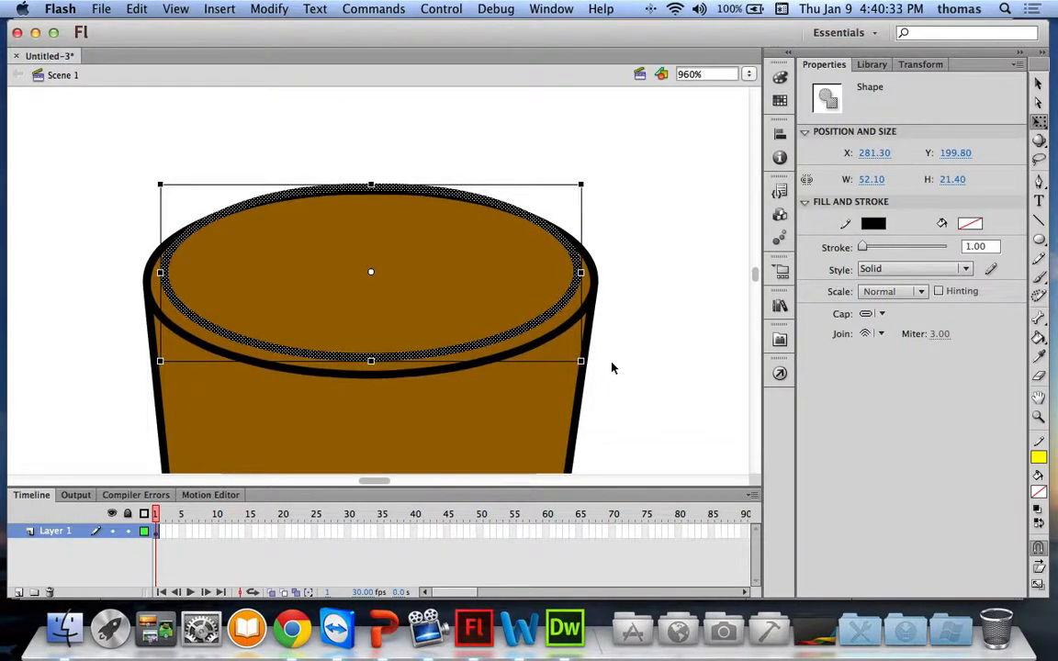
key("Down")
key("Down")
key("Down")
key("Down")
key("Down")
key("Down")
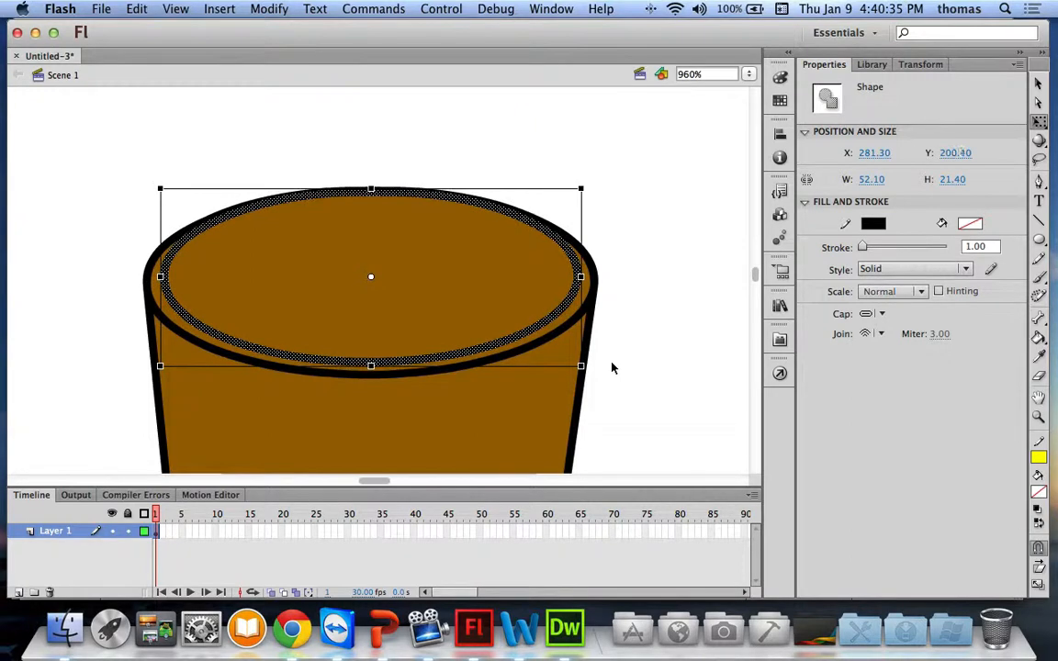
key("Down")
key("Down")
key("Down")
key("Left")
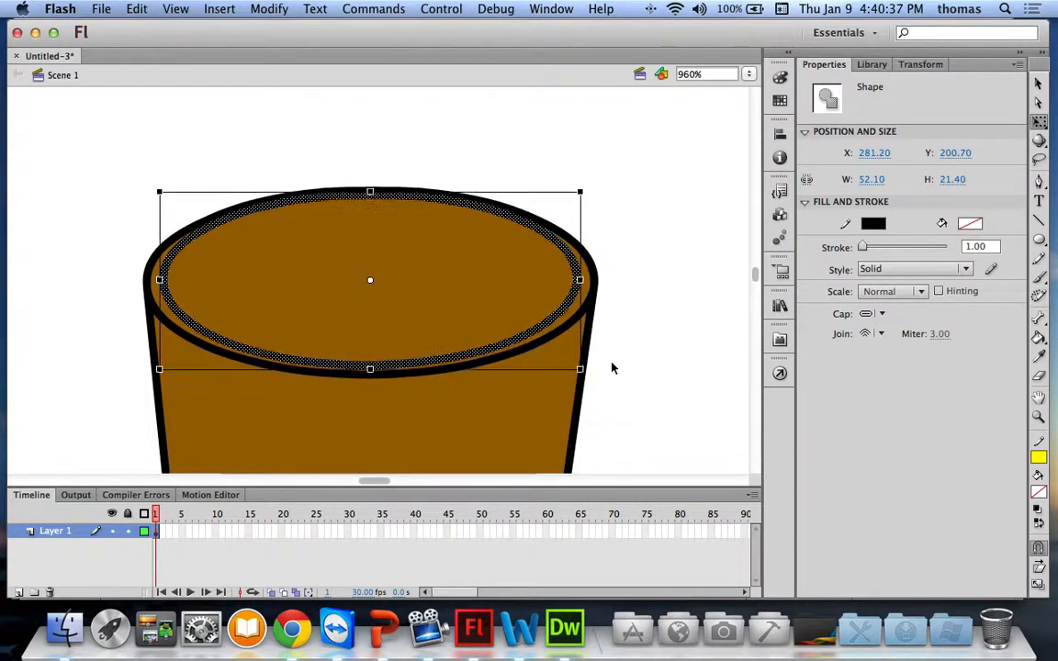
key("Down")
Step: Move the smaller oval down to about Y 205.5 so it overlaps the rim's front edge
left_click(1039, 84)
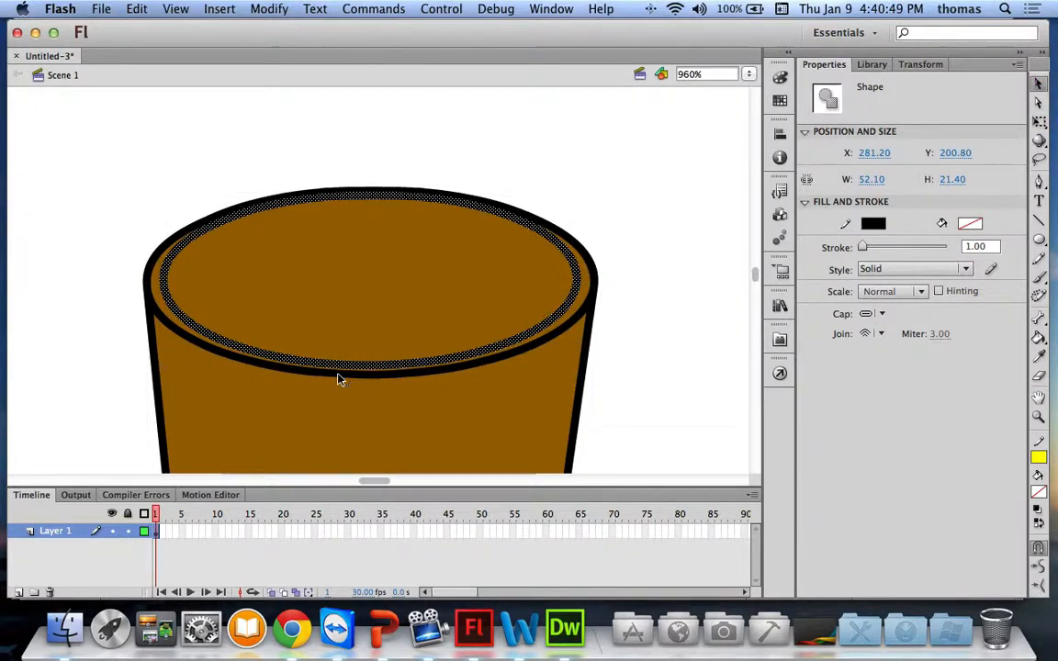
scroll(386, 367, "down", 2)
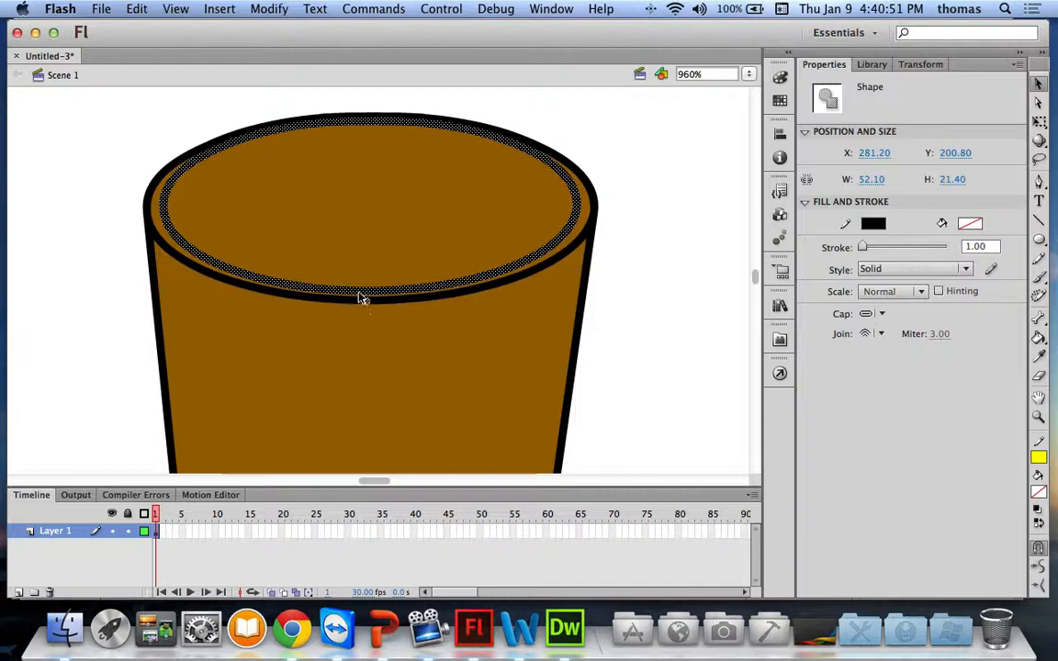
left_click_drag(364, 297, 361, 331)
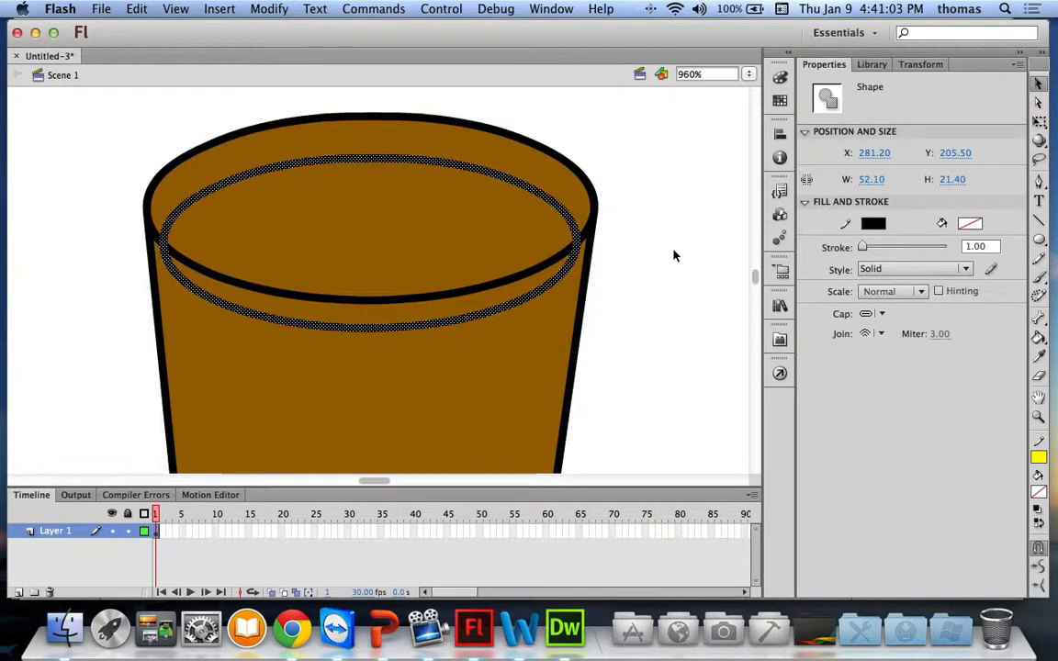
left_click(631, 312)
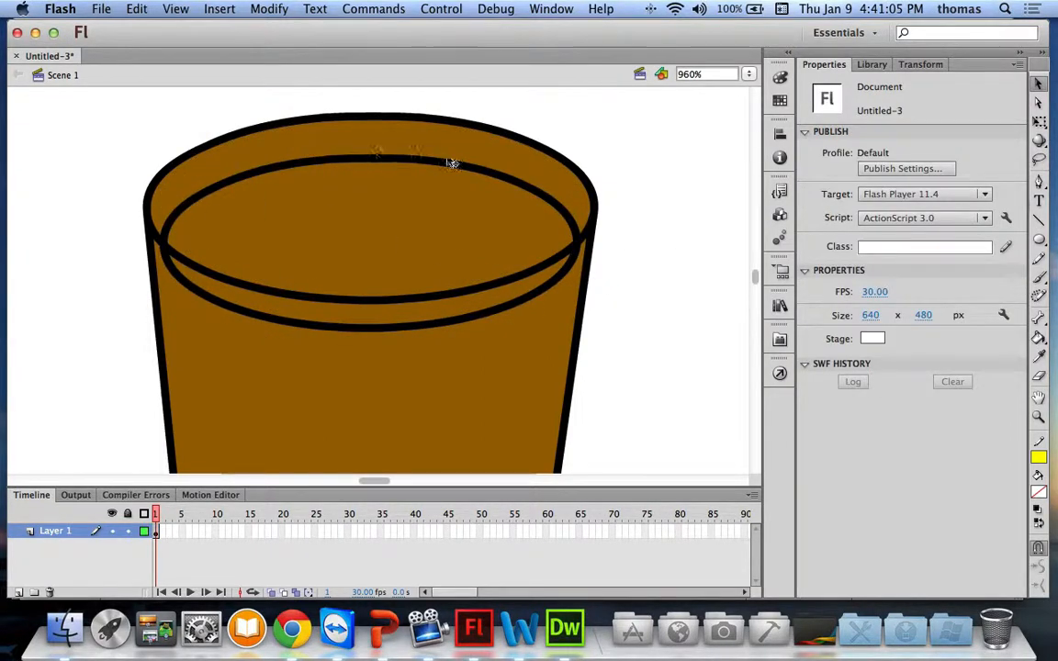
left_click(264, 319)
key("Delete")
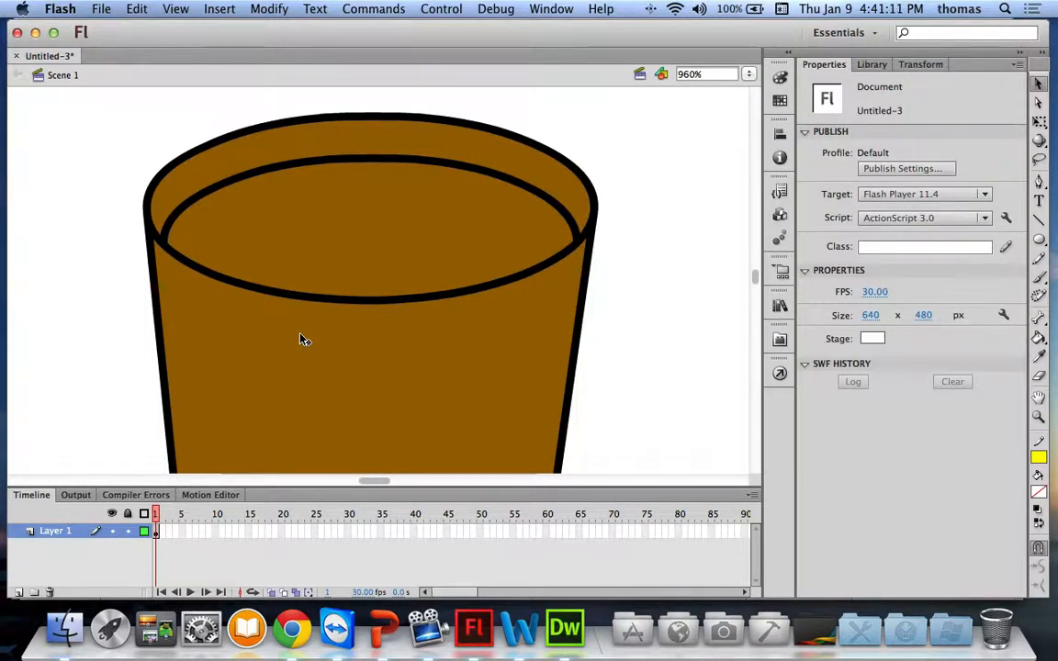
key("super+z")
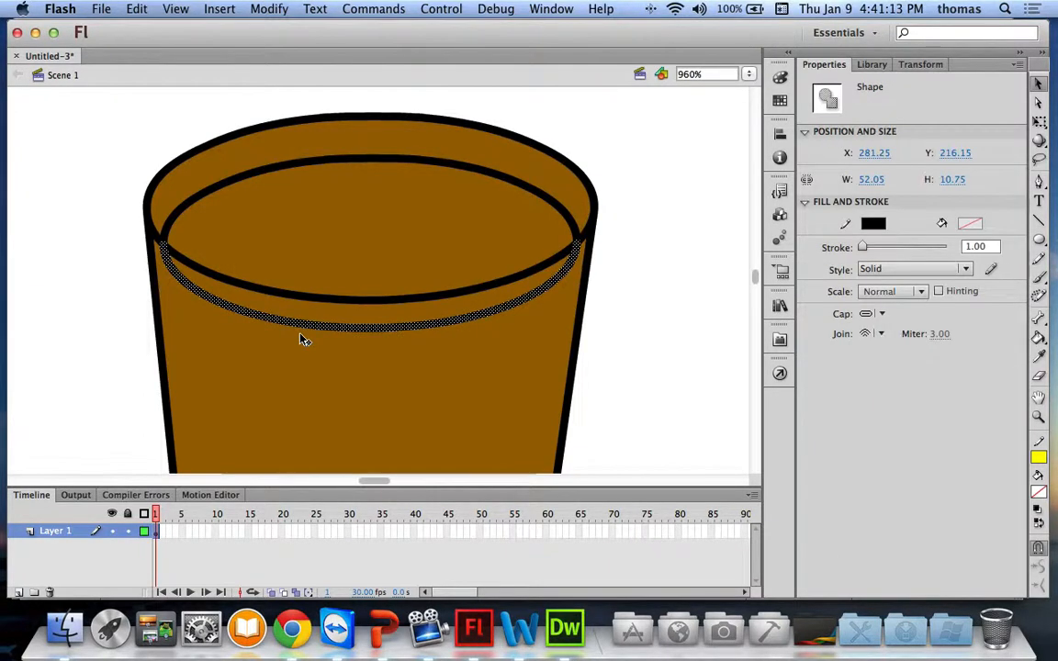
key("super+shift+a")
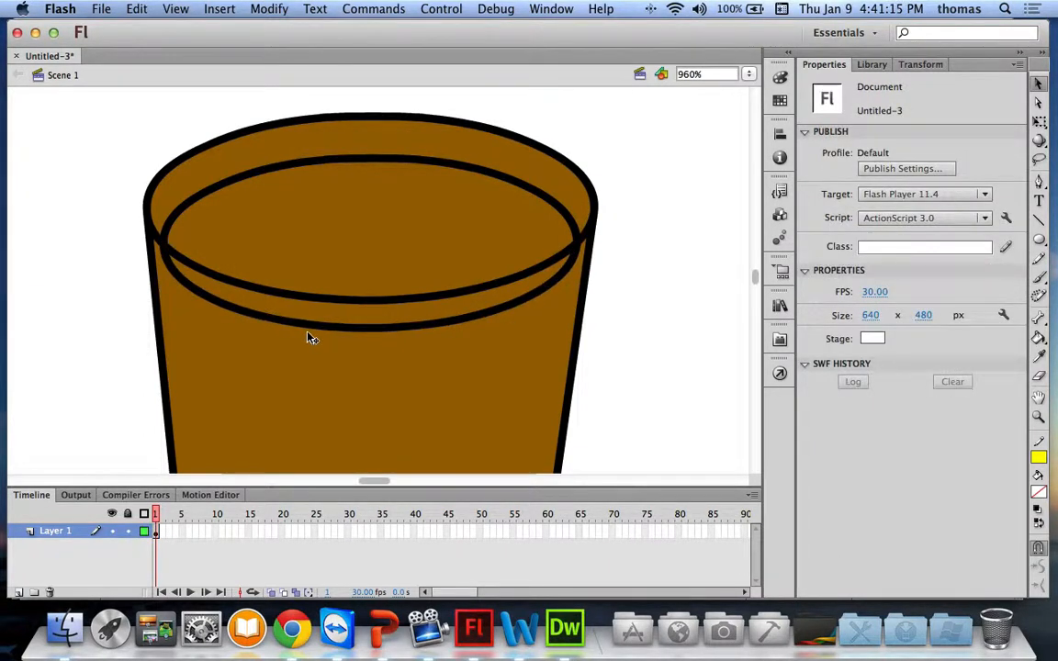
key("super+z")
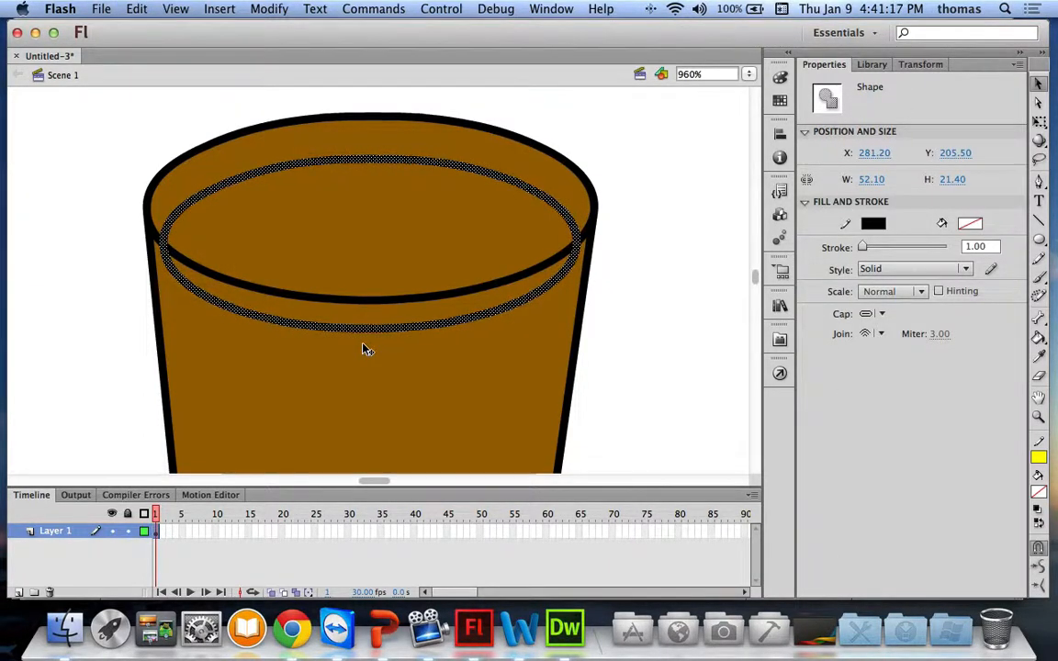
Step: Nudge the smaller oval further down inside the bucket to Y 207.9
key("Down")
key("Down")
key("Down")
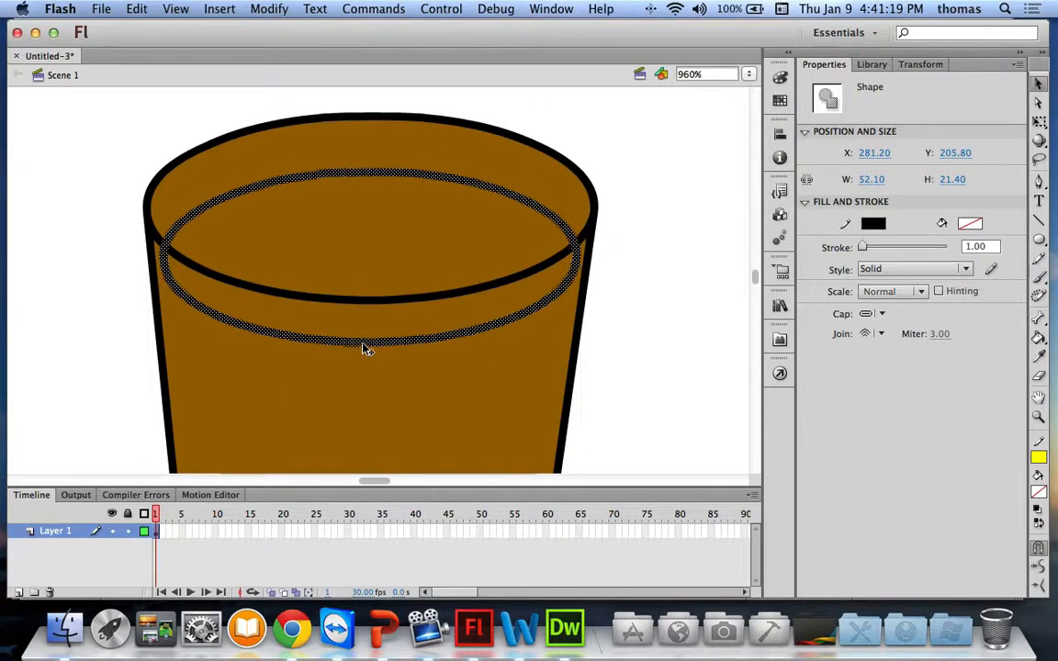
key("shift+Down")
key("shift+Down")
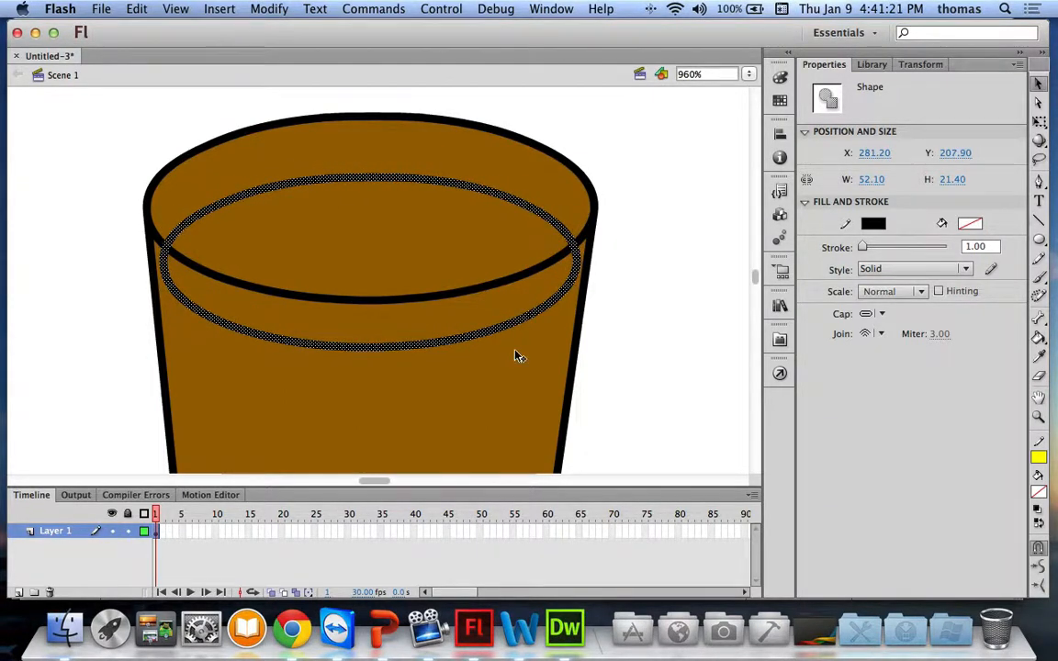
Step: Delete the smaller oval's front arc that crosses the bucket's outer wall below the rim
left_click(642, 265)
left_click(195, 322)
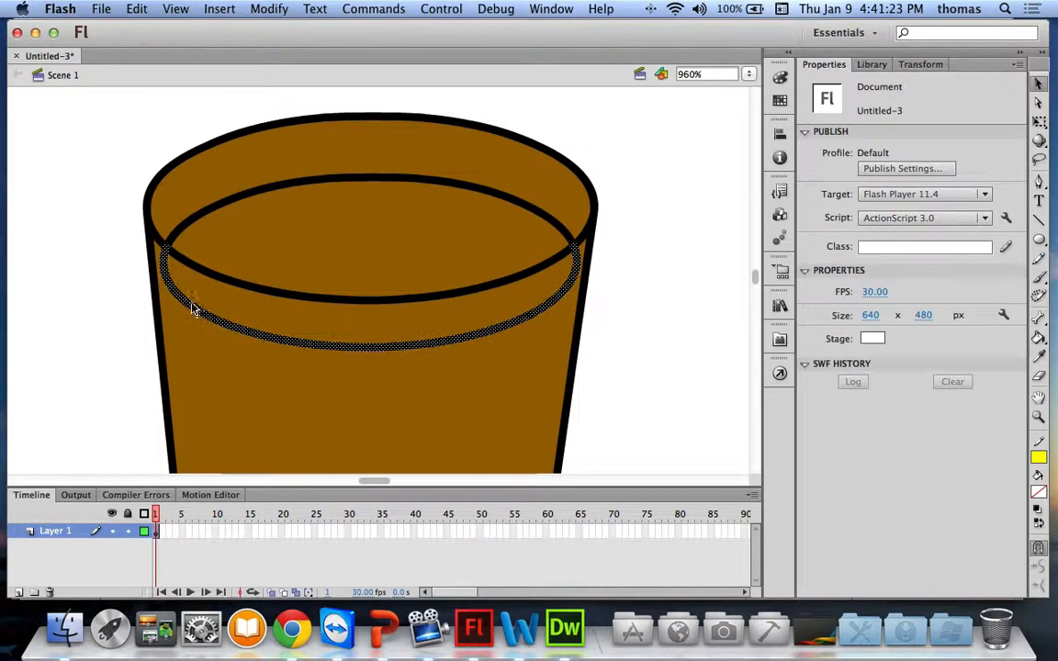
key("Delete")
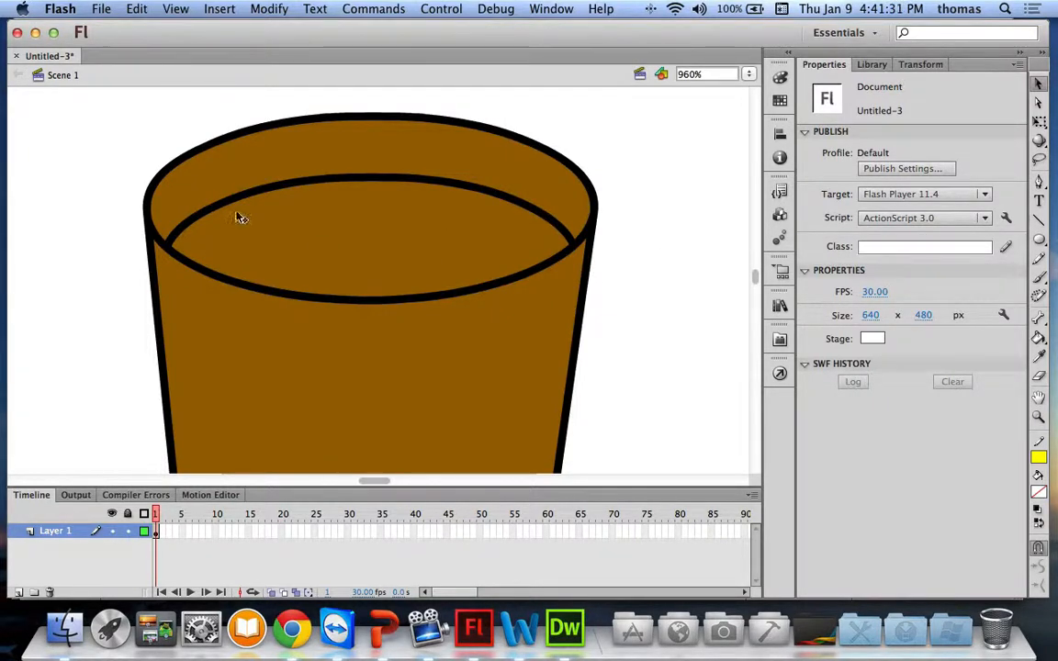
Step: Fill the surface area inside the rim with a bitmap fill imported from coffeecream.jpg
left_click(374, 224)
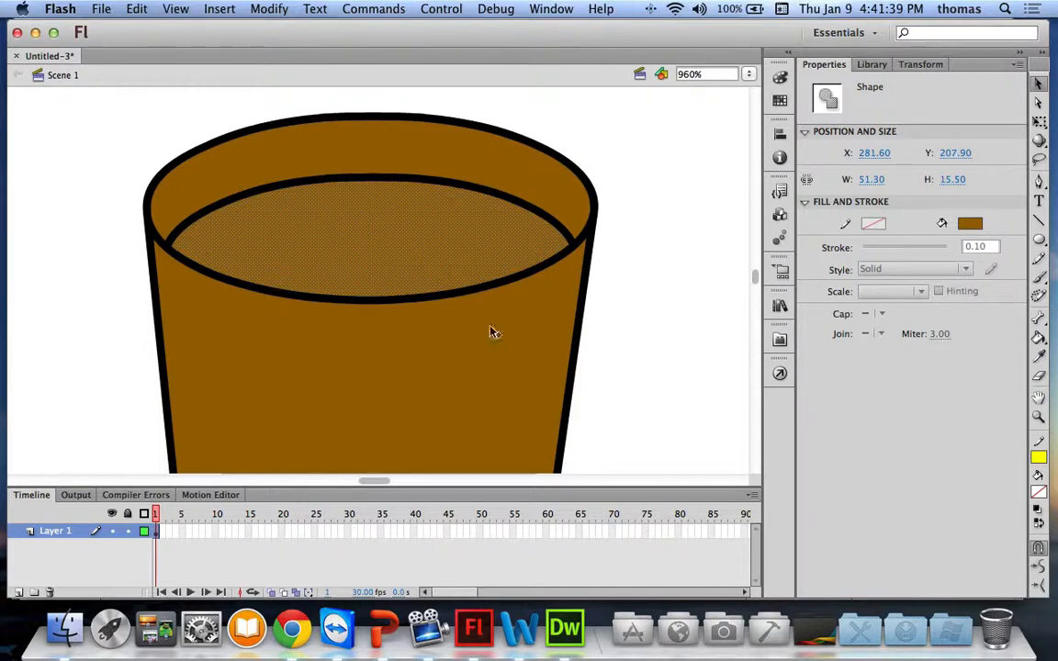
left_click(779, 80)
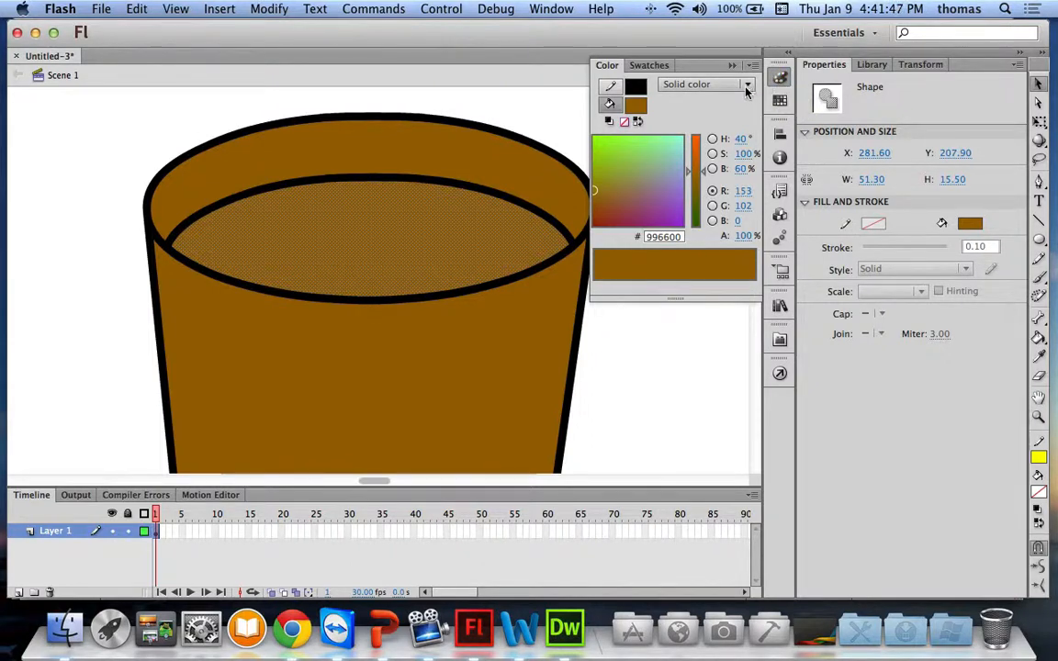
left_click(746, 86)
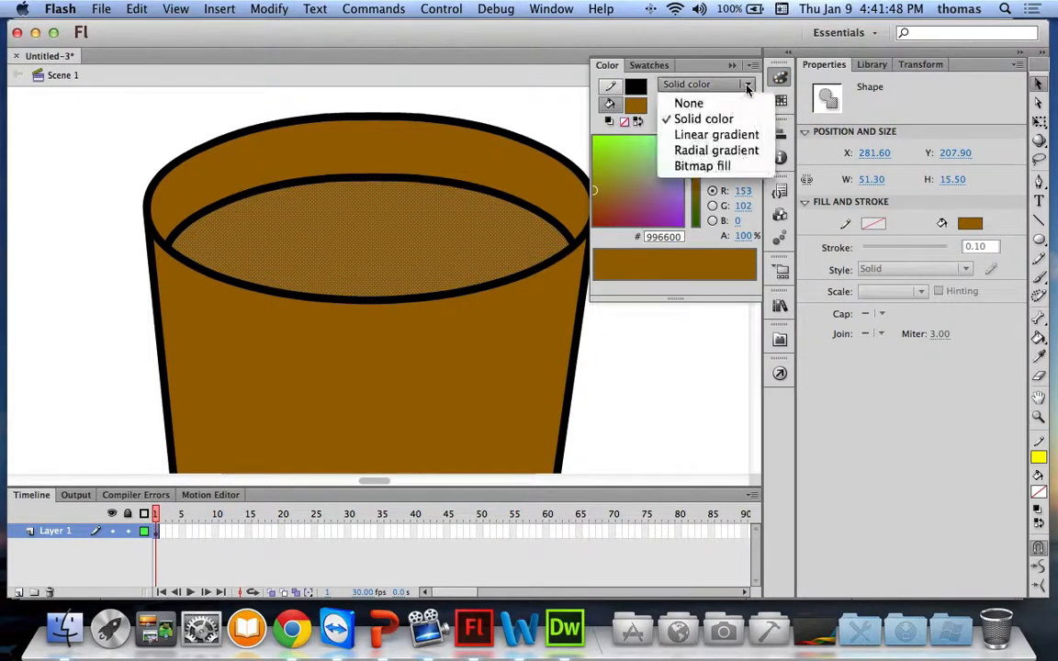
left_click(723, 179)
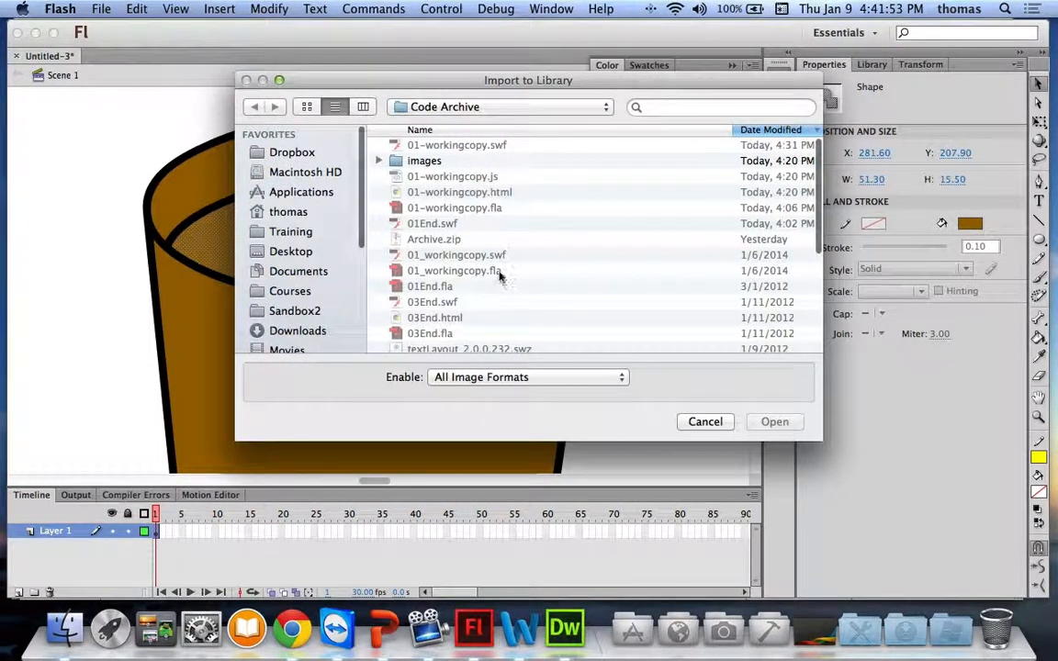
scroll(518, 256, "down", 1)
scroll(520, 257, "down", 5)
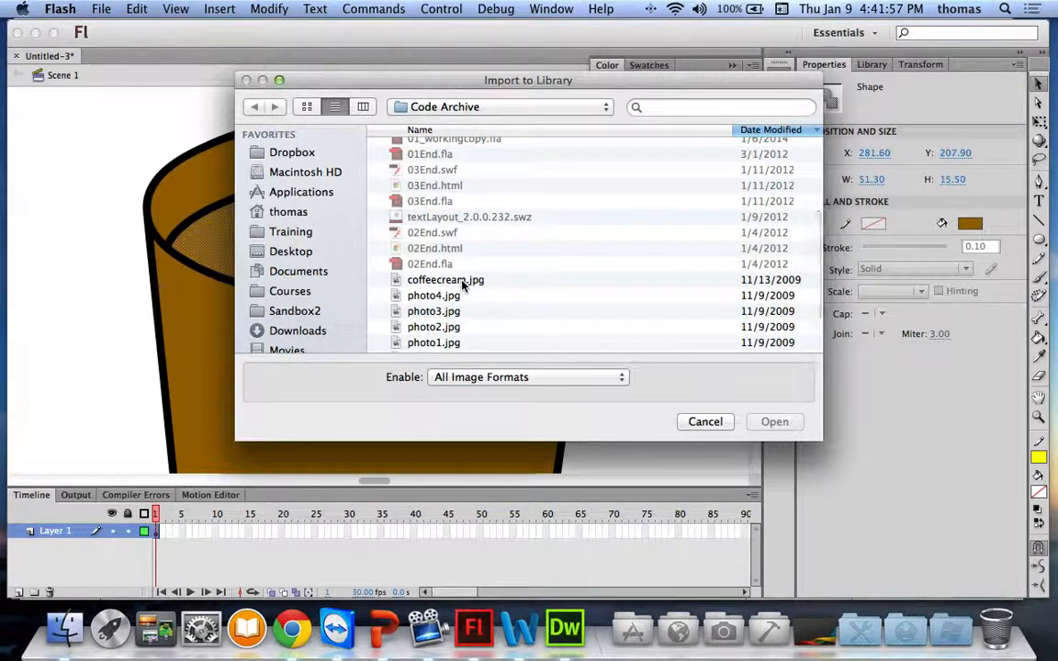
left_click(463, 286)
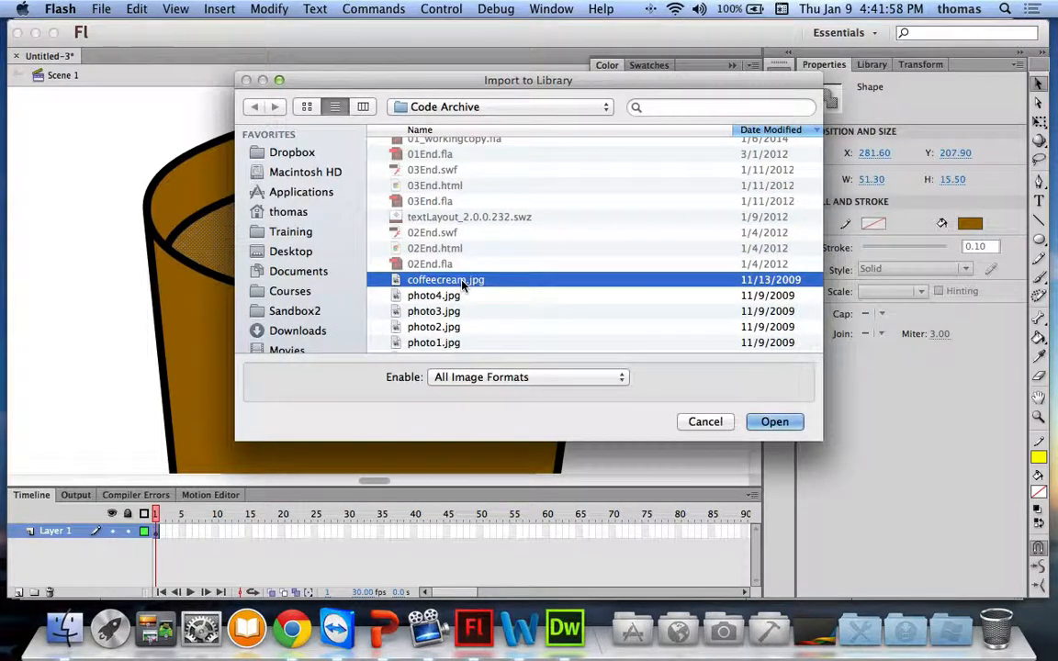
left_click(774, 423)
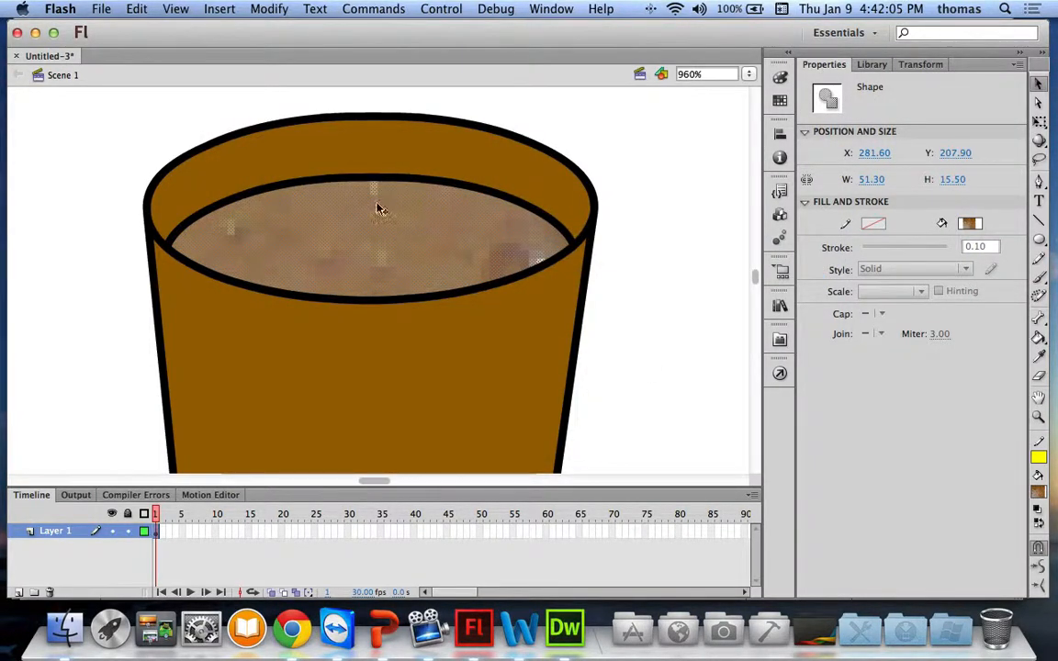
Step: Examine the textured liquid surface and the whole cup, both close up and fitted within the stage
scroll(683, 237, "down", 3)
scroll(682, 237, "down", 5)
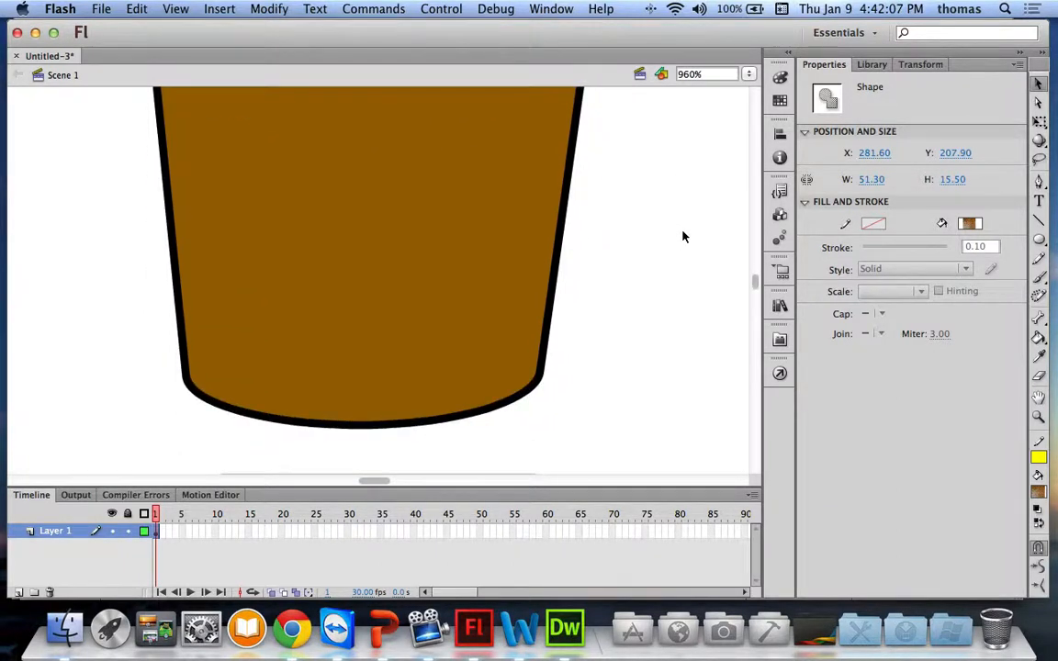
scroll(682, 237, "up", 3)
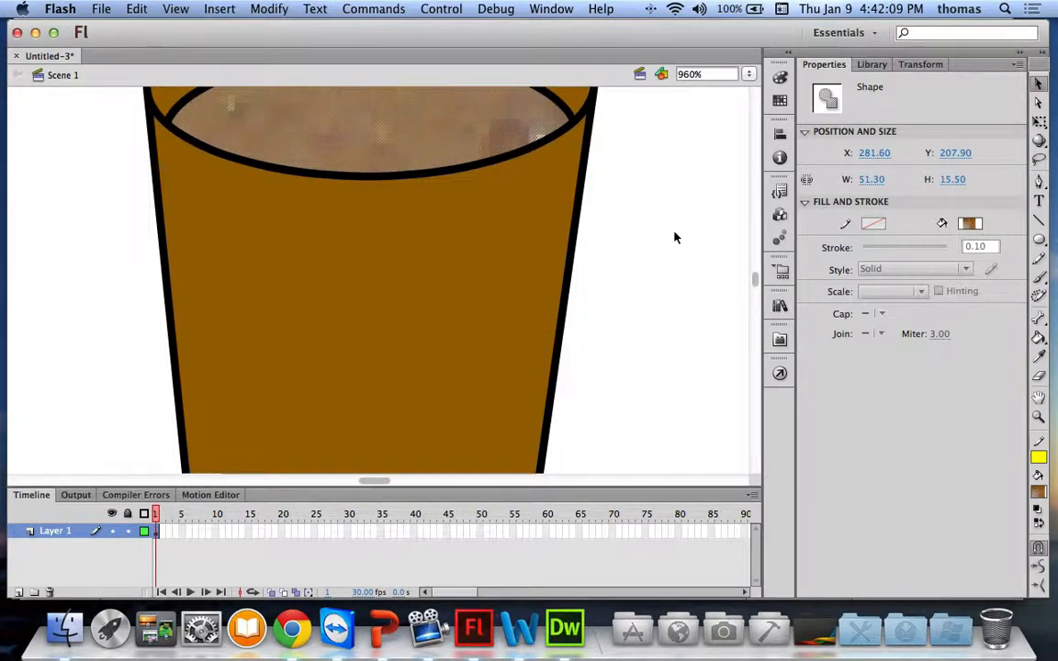
left_click(749, 77)
left_click(755, 99)
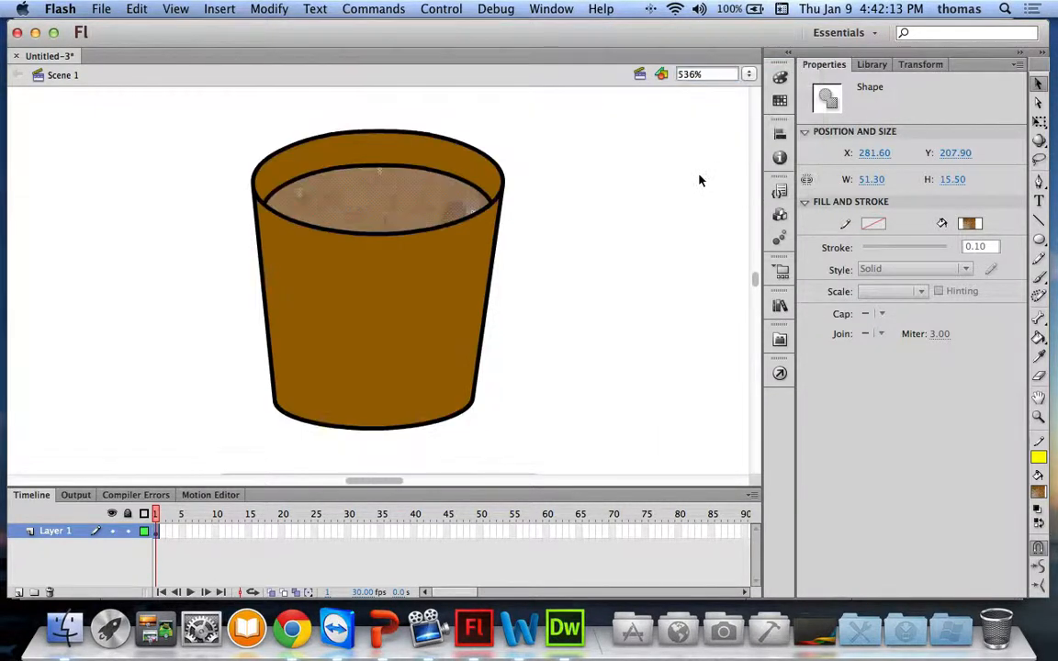
left_click(748, 73)
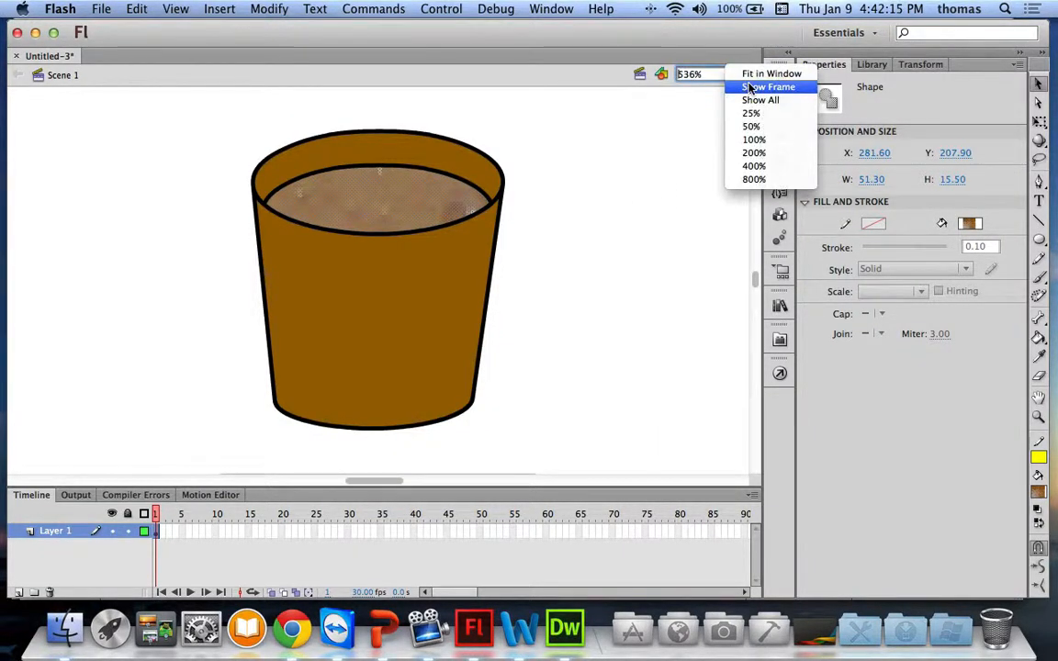
left_click(746, 73)
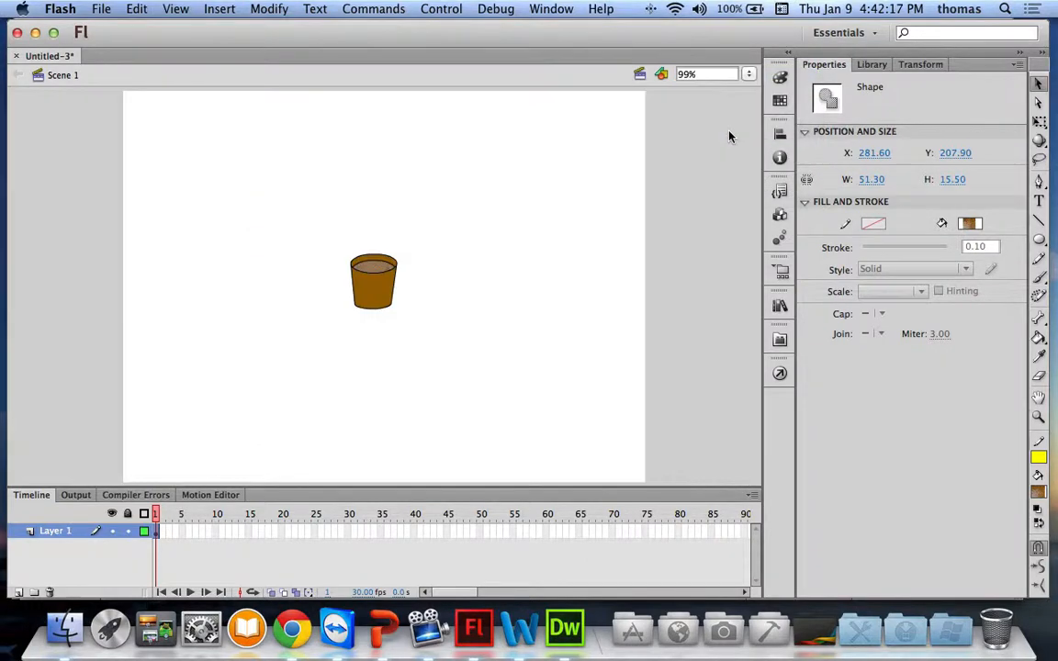
left_click(688, 190)
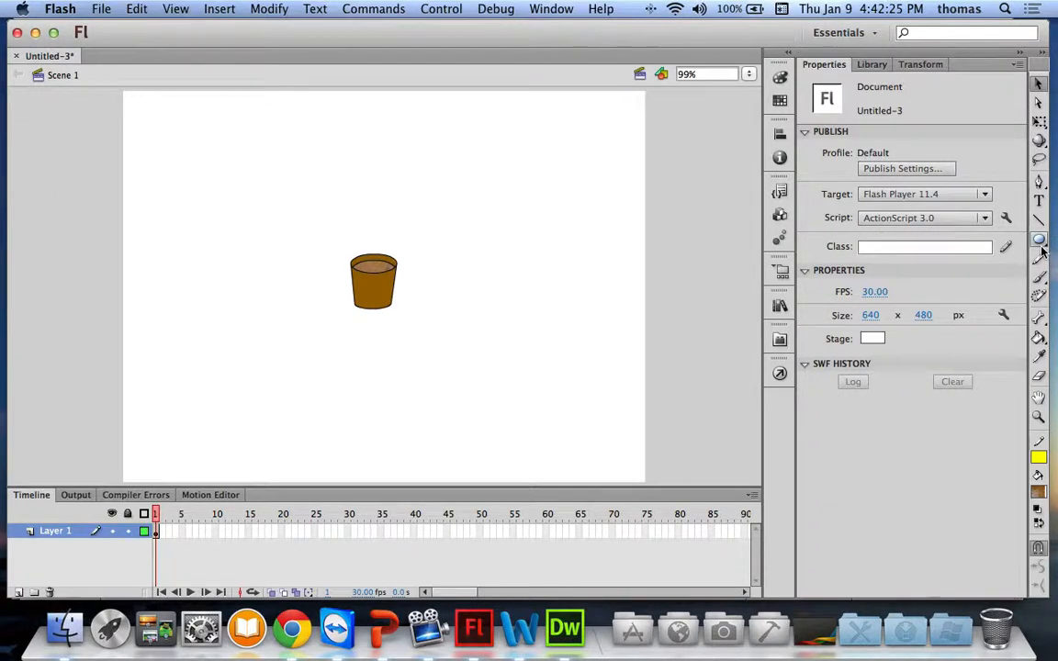
Step: Curve the cup's straight right and left sides slightly outward so the body bulges symmetrically
left_click(1039, 417)
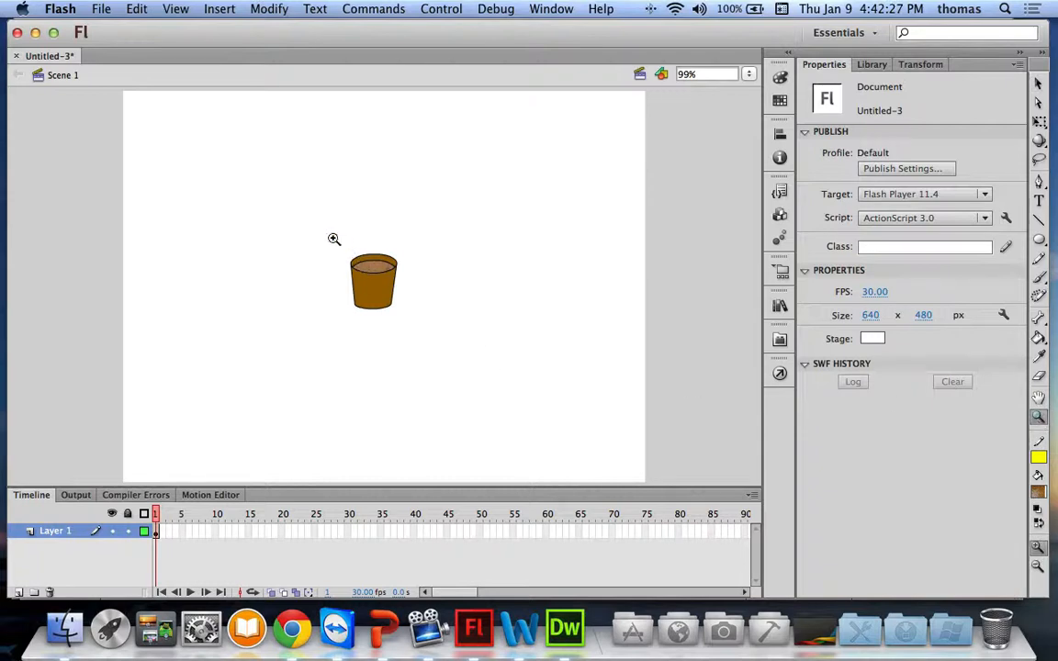
left_click_drag(323, 232, 421, 329)
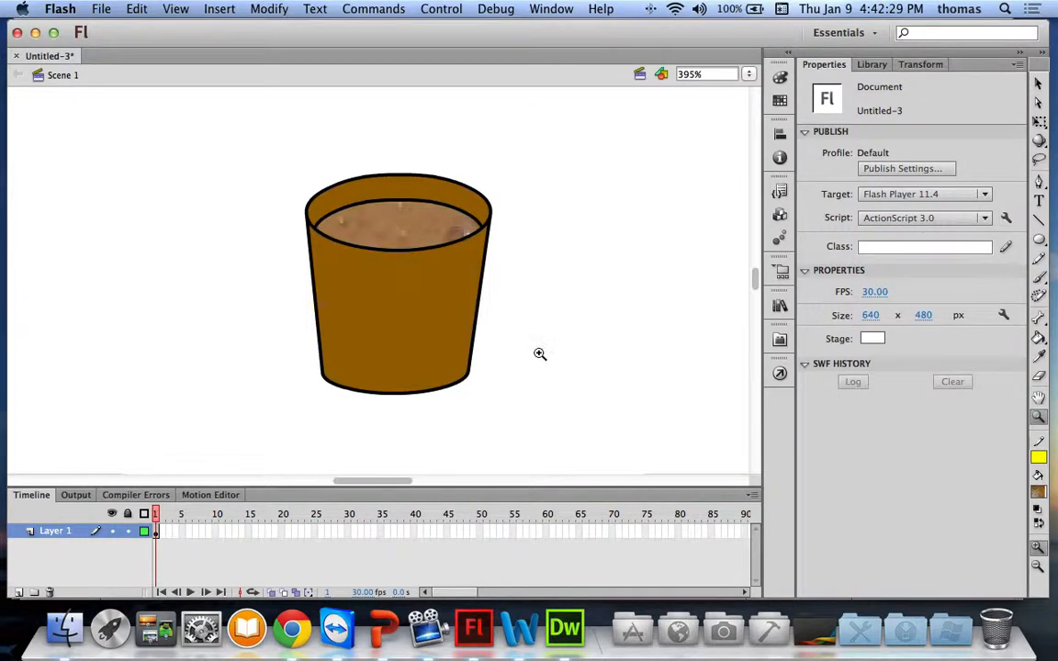
left_click(1039, 84)
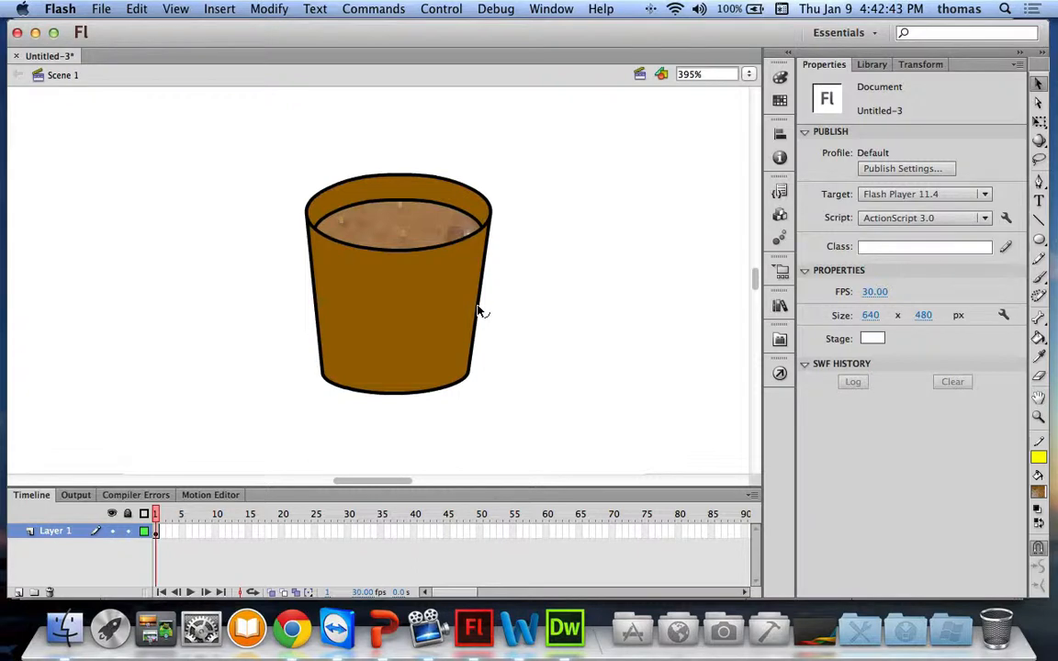
double_click(478, 308)
left_click_drag(481, 306, 486, 307)
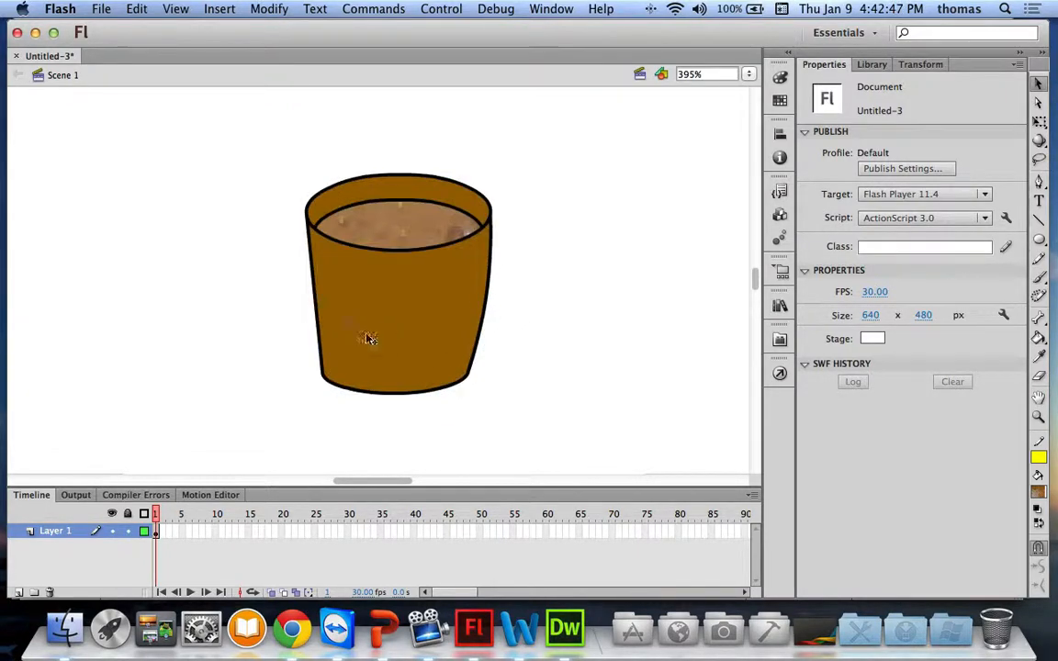
left_click(316, 306)
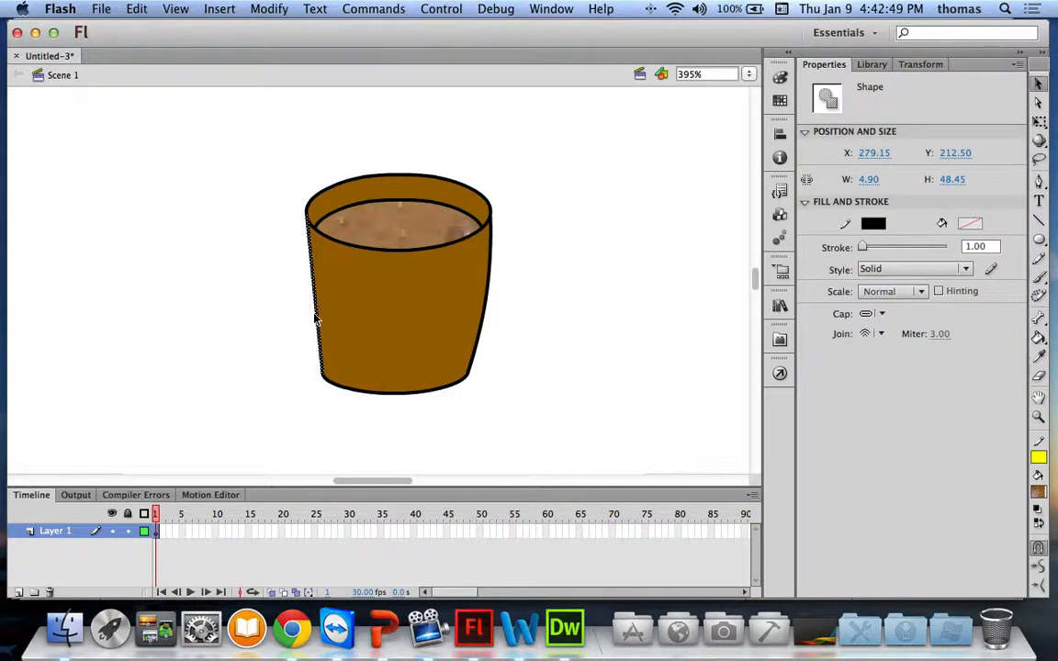
left_click(276, 304)
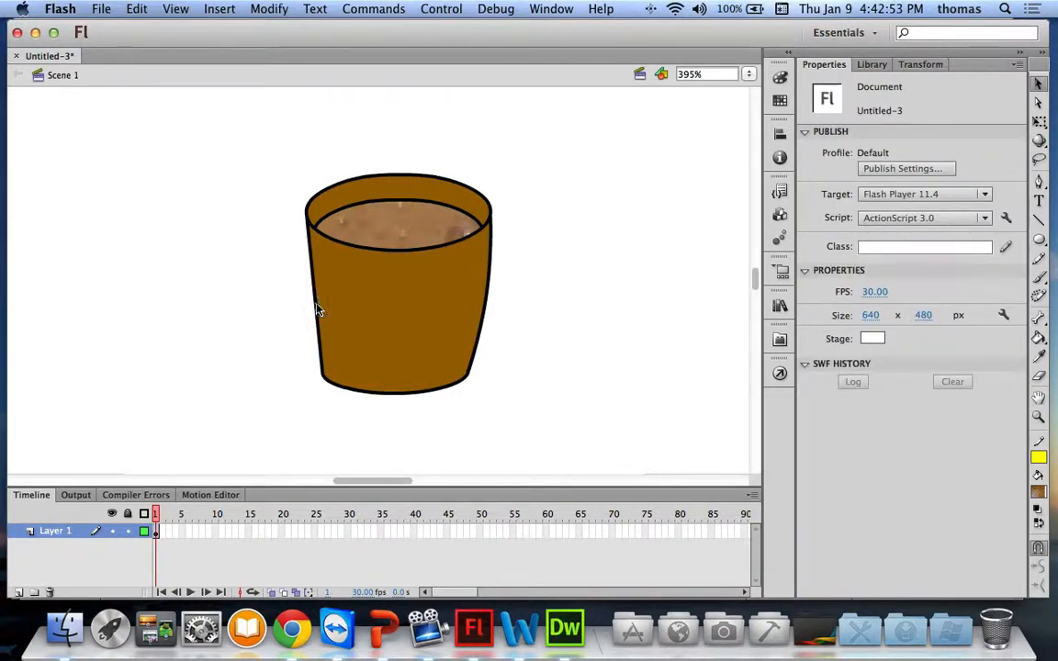
left_click_drag(315, 310, 311, 309)
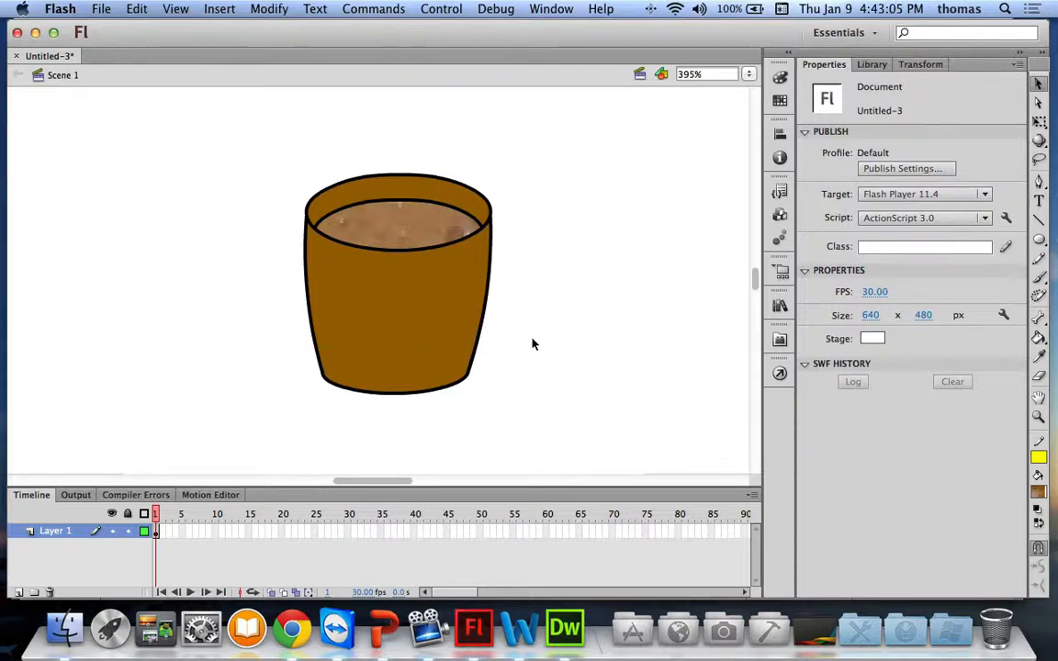
Step: Apply a linear gradient to the cup's front body fill and set its left colour stop to brown #996600
left_click(410, 312)
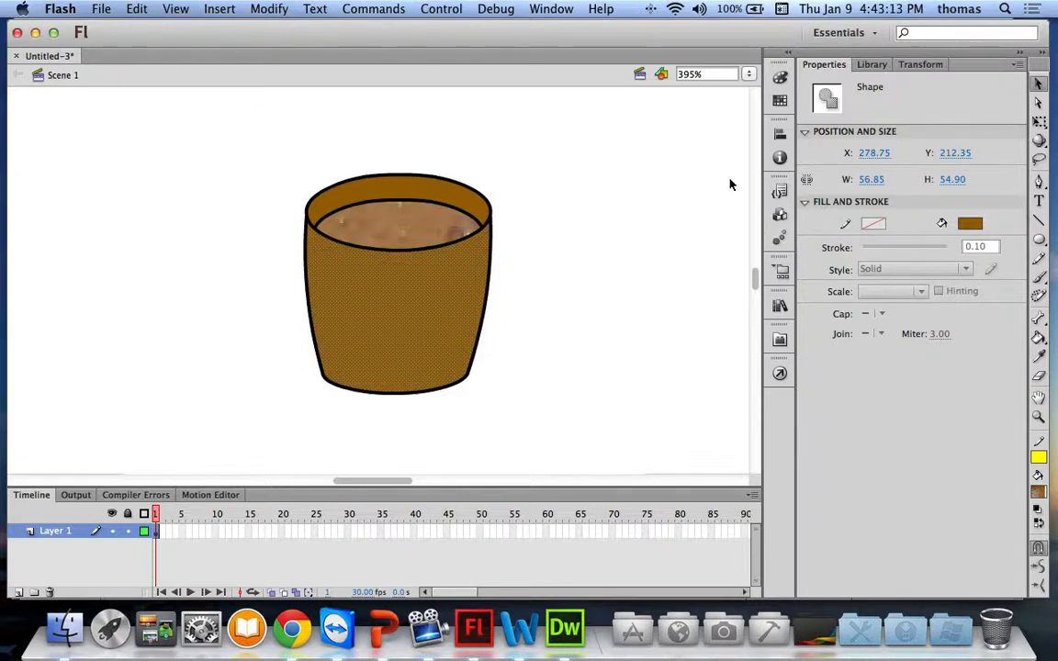
left_click(779, 79)
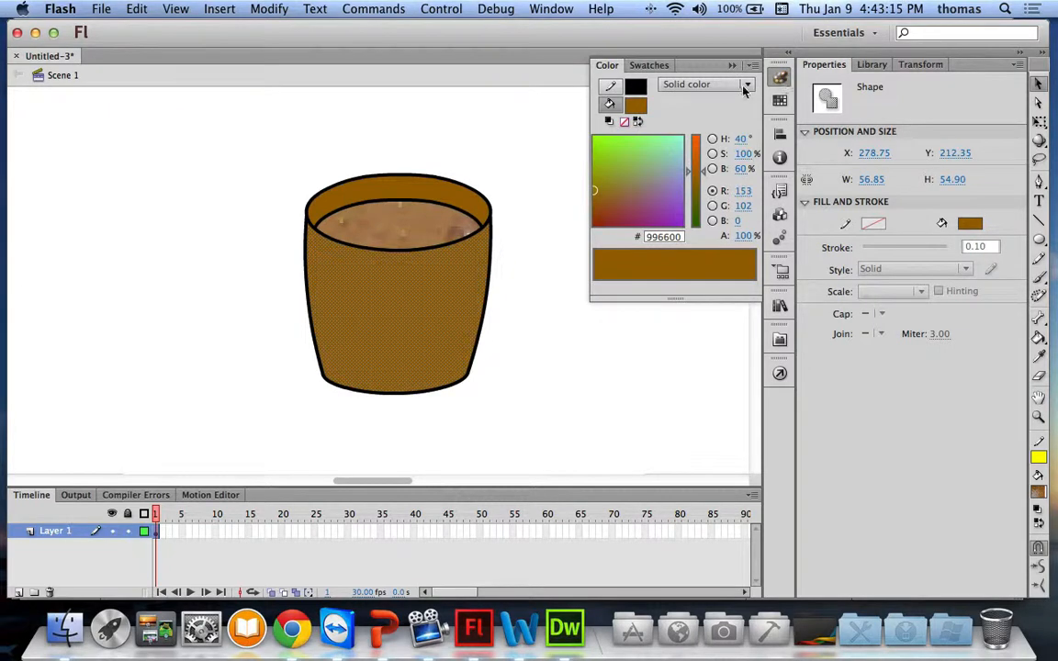
left_click(749, 86)
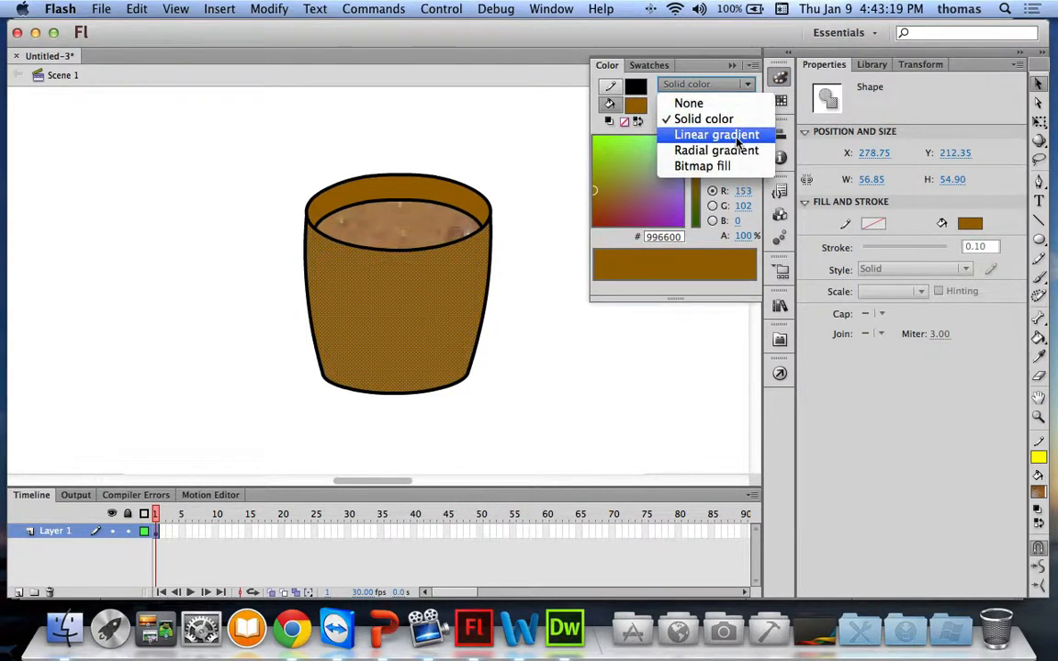
left_click(737, 138)
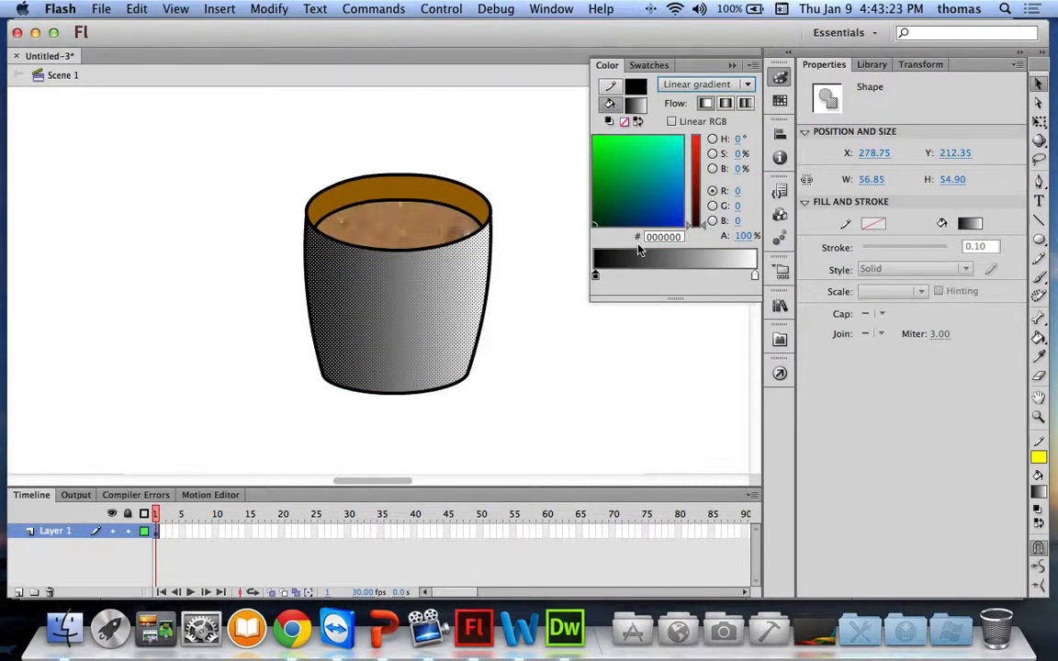
double_click(596, 277)
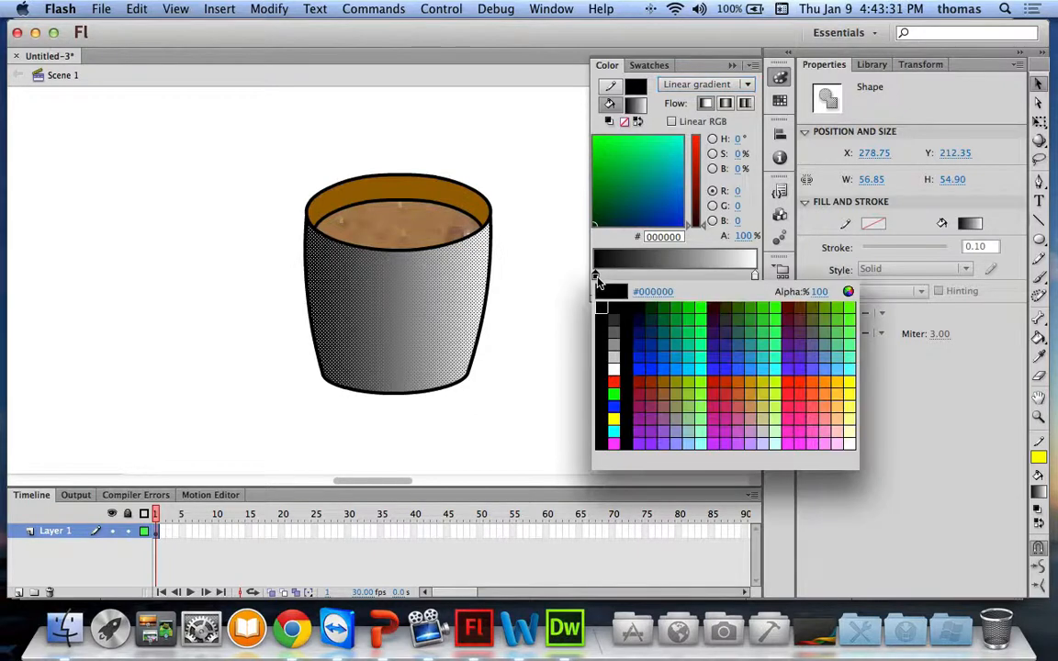
left_click(675, 377)
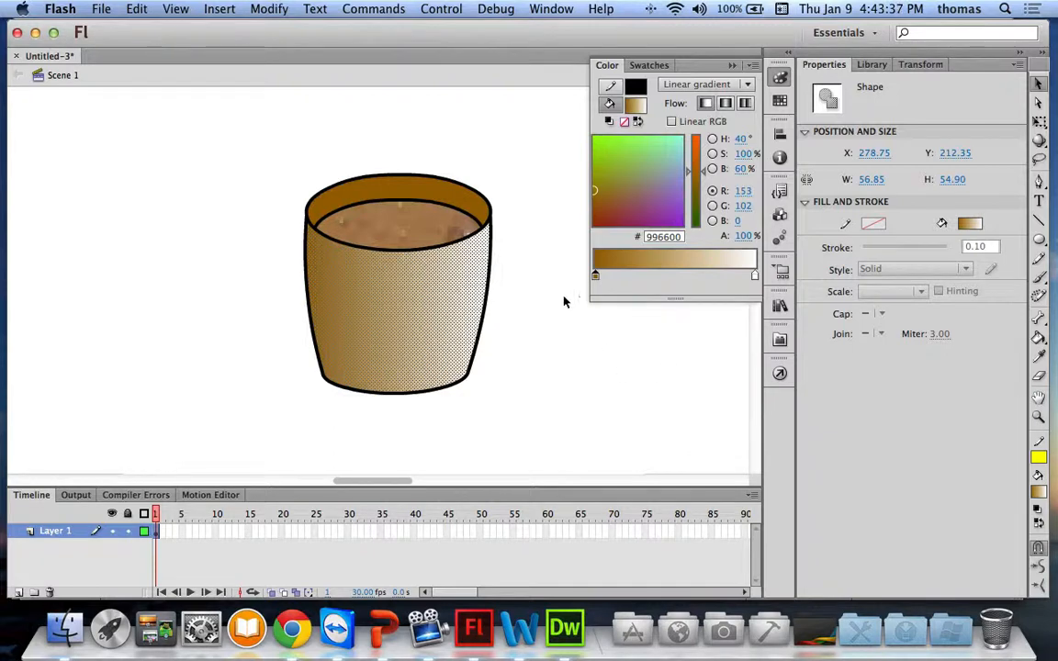
Step: Add a white #FFFFFF stop in the middle of the cup body's linear gradient and set its right end stop to #996666
left_click(670, 276)
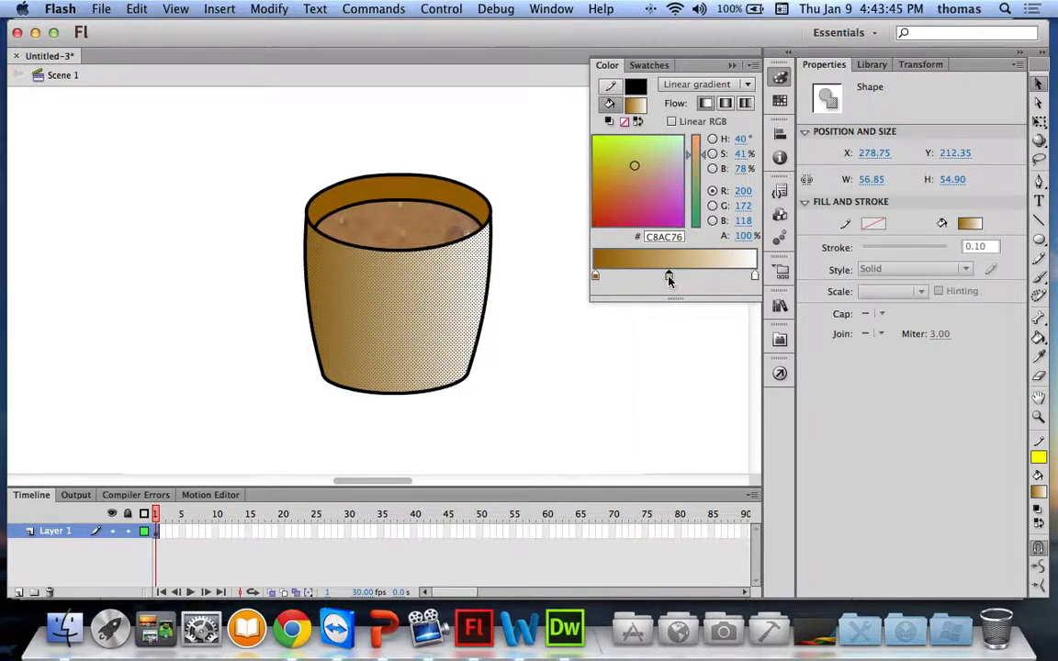
double_click(669, 276)
left_click(687, 372)
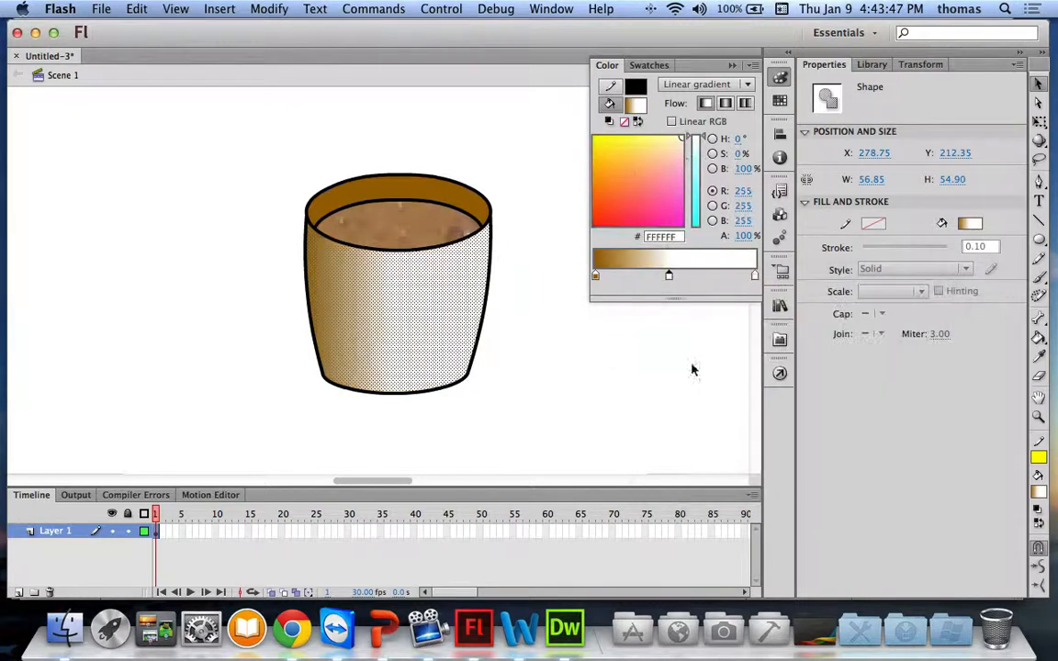
double_click(755, 276)
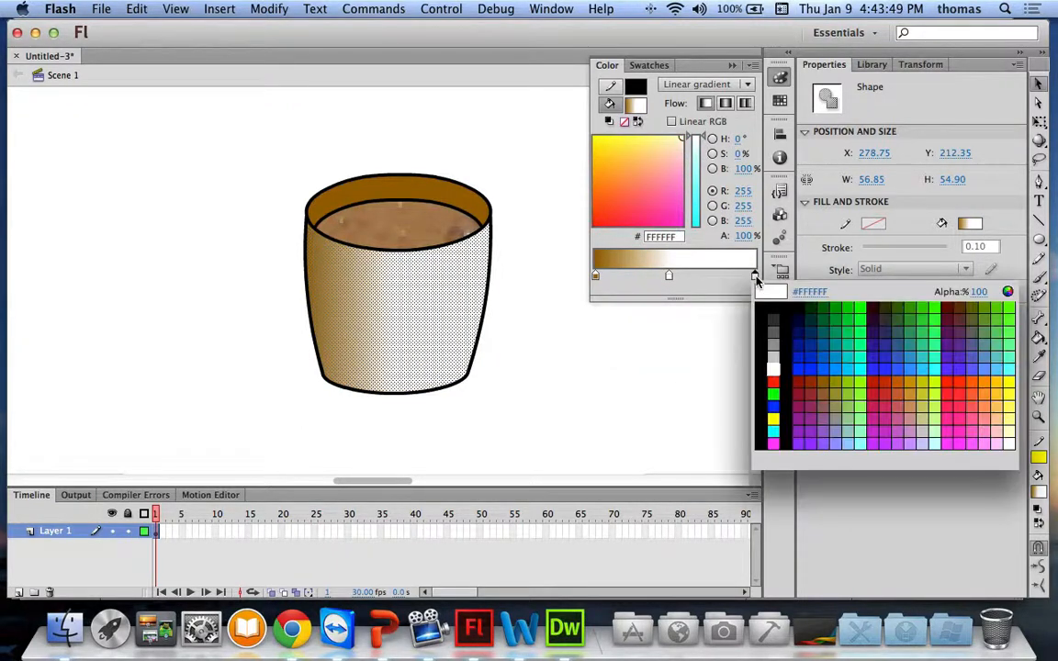
left_click(830, 397)
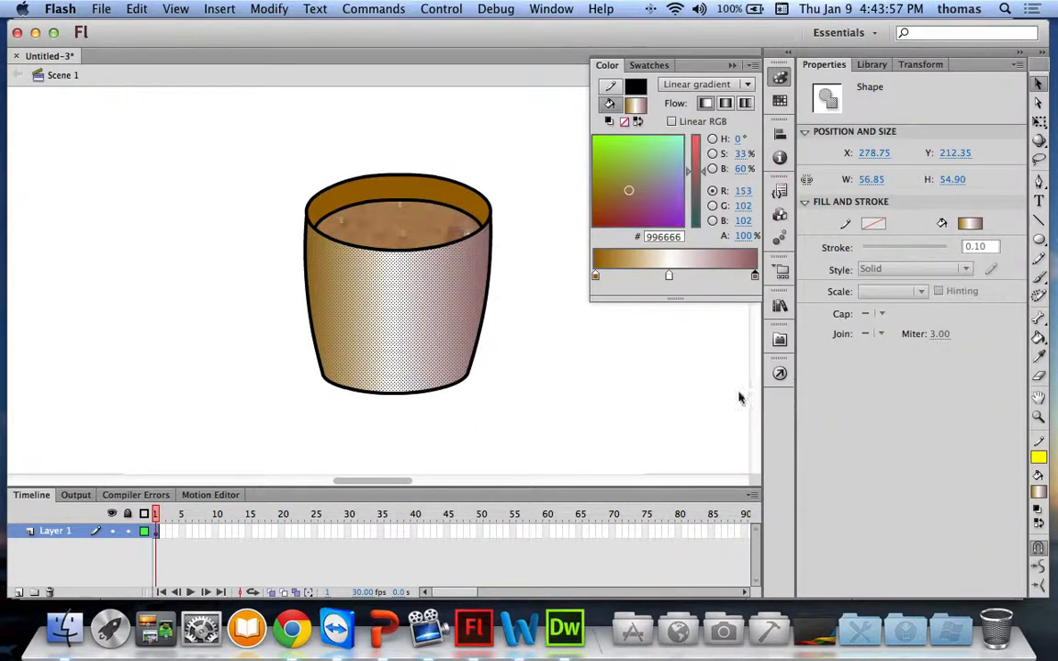
left_click(622, 349)
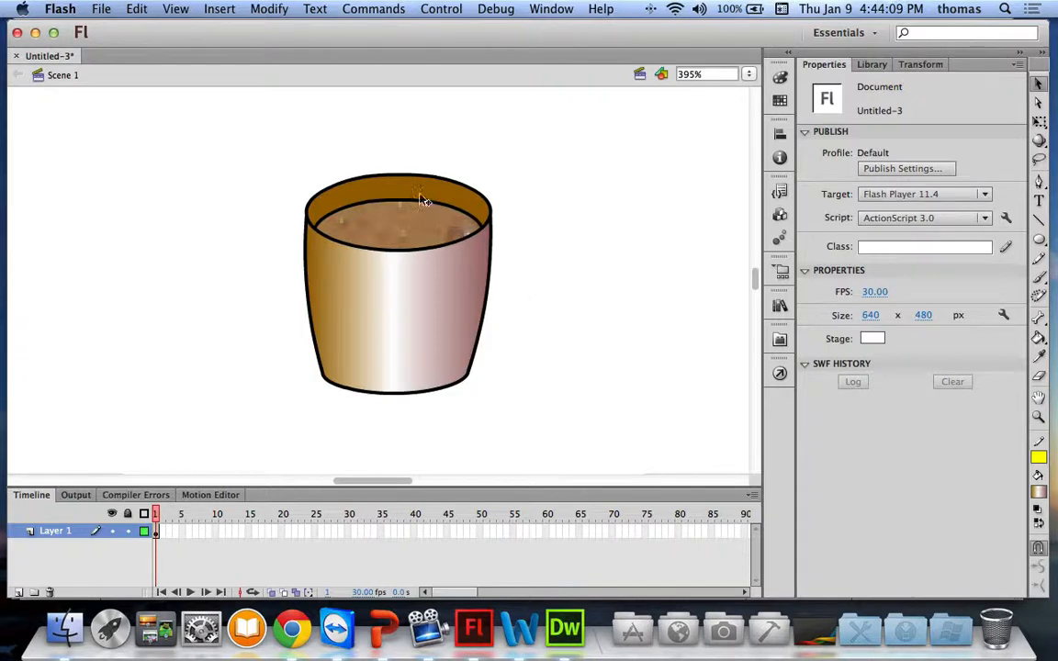
Step: Fill the inner wall area between the rim and the coffee surface with the same brown-white-#996666 linear gradient
left_click(387, 200)
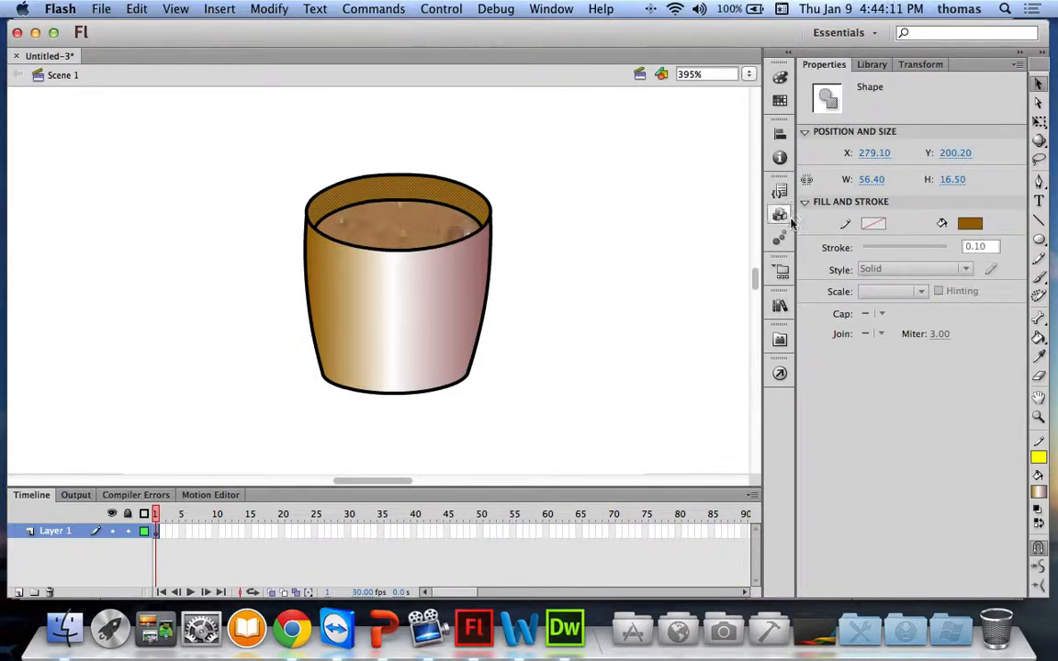
left_click(780, 79)
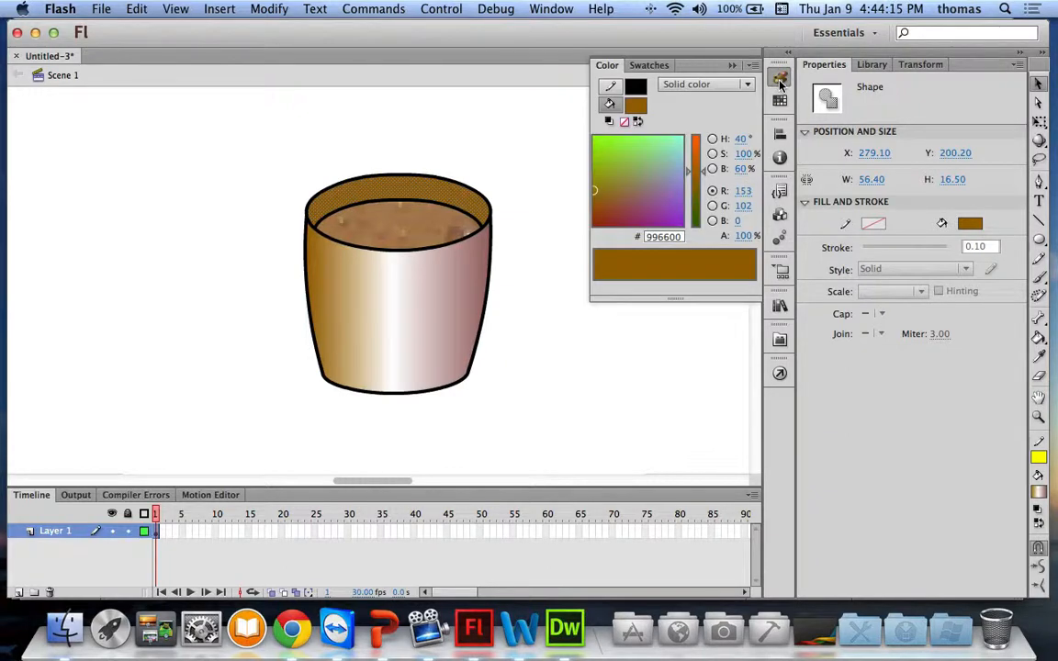
left_click(677, 84)
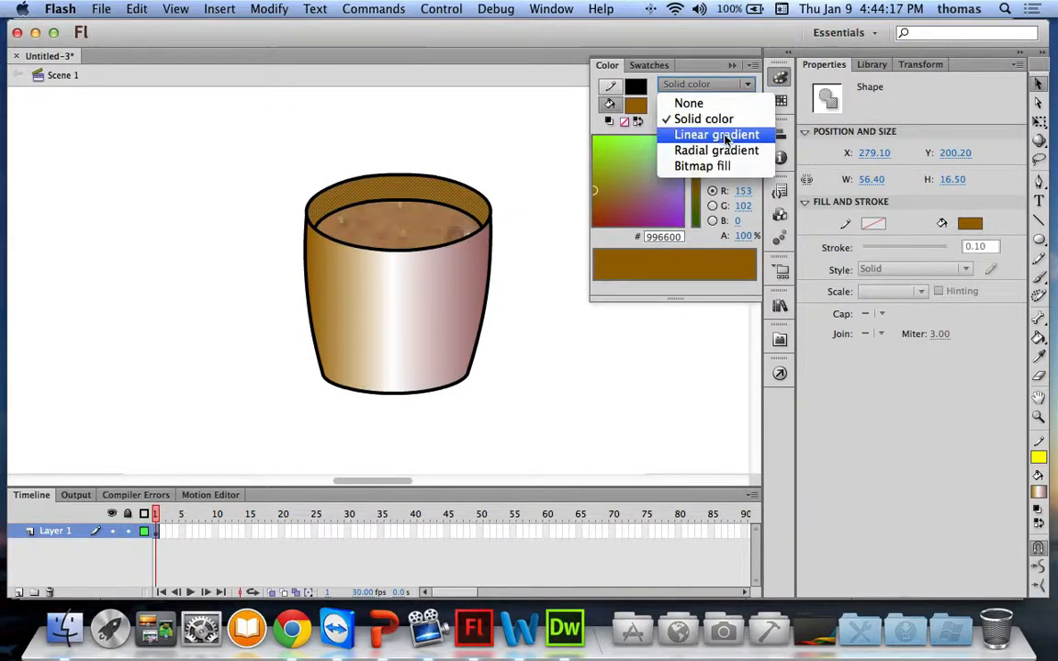
left_click(726, 136)
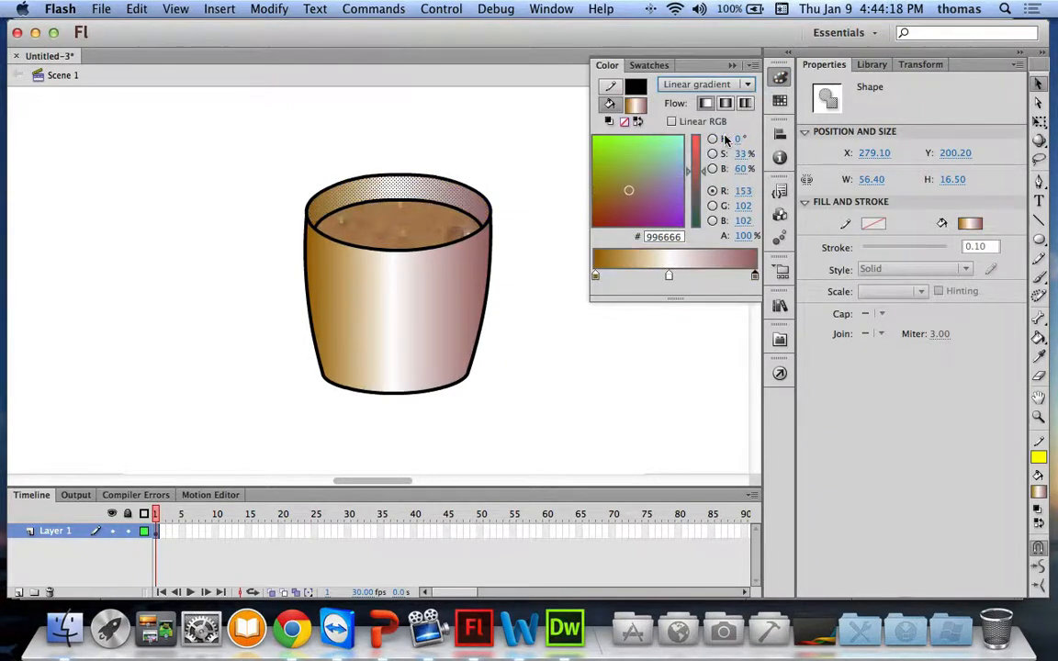
left_click(607, 347)
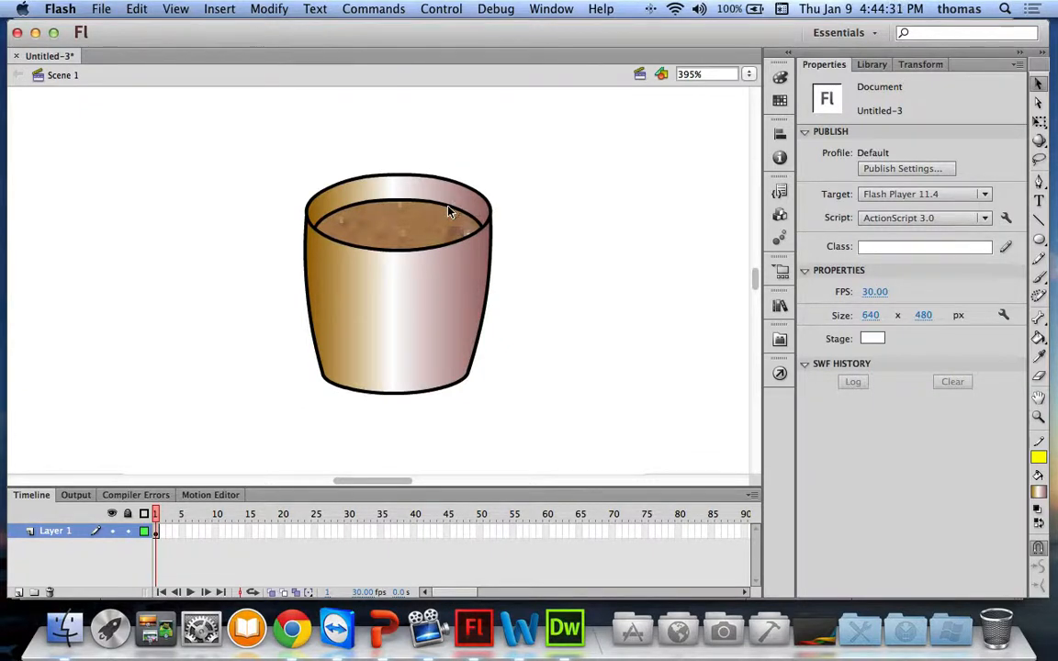
Step: Shift the cup body's gradient slightly to the left with the Gradient Transform tool
left_click(409, 280)
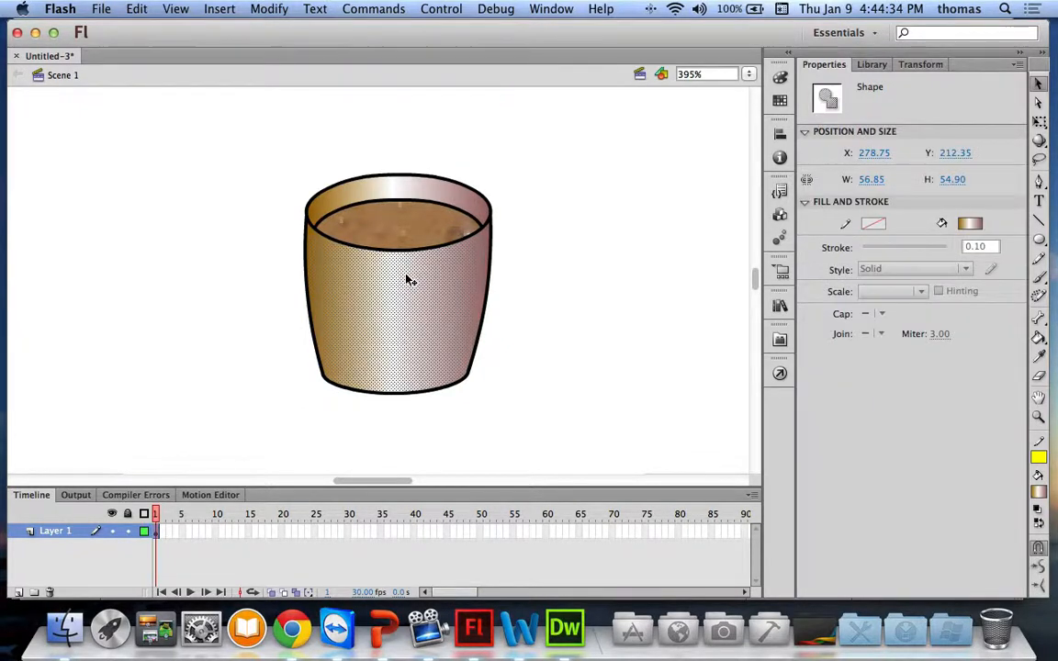
left_click(1040, 124)
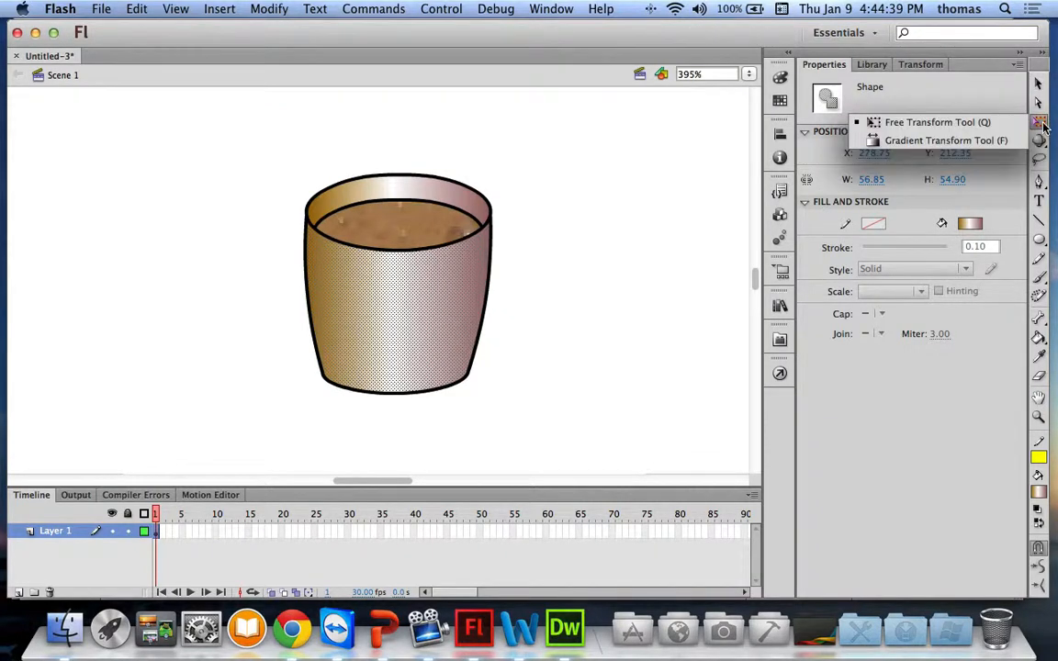
left_click(954, 141)
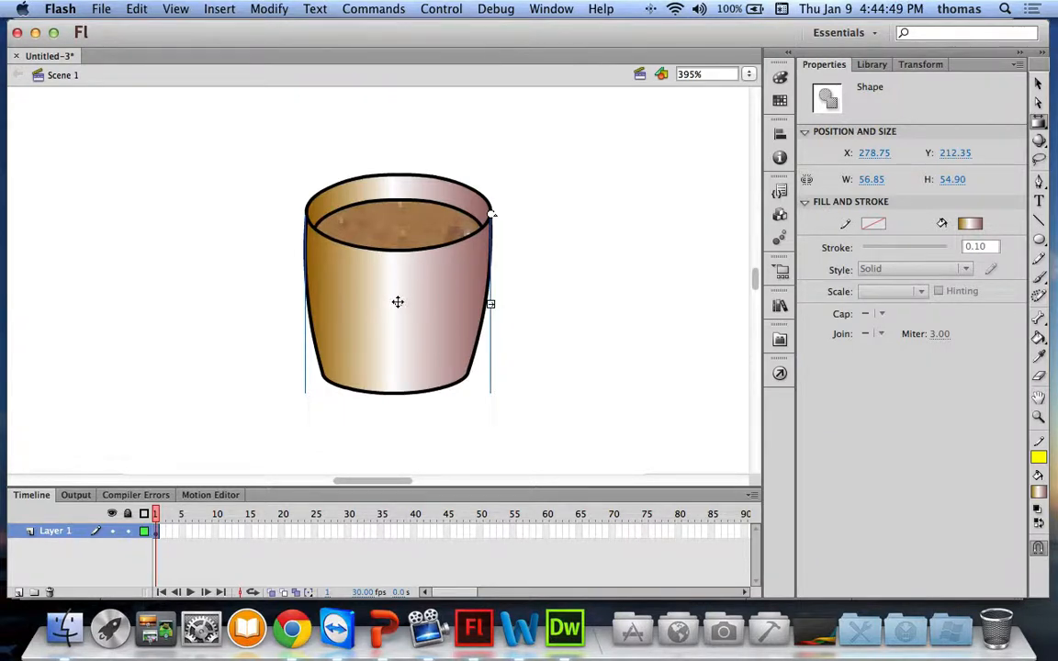
left_click_drag(397, 302, 386, 303)
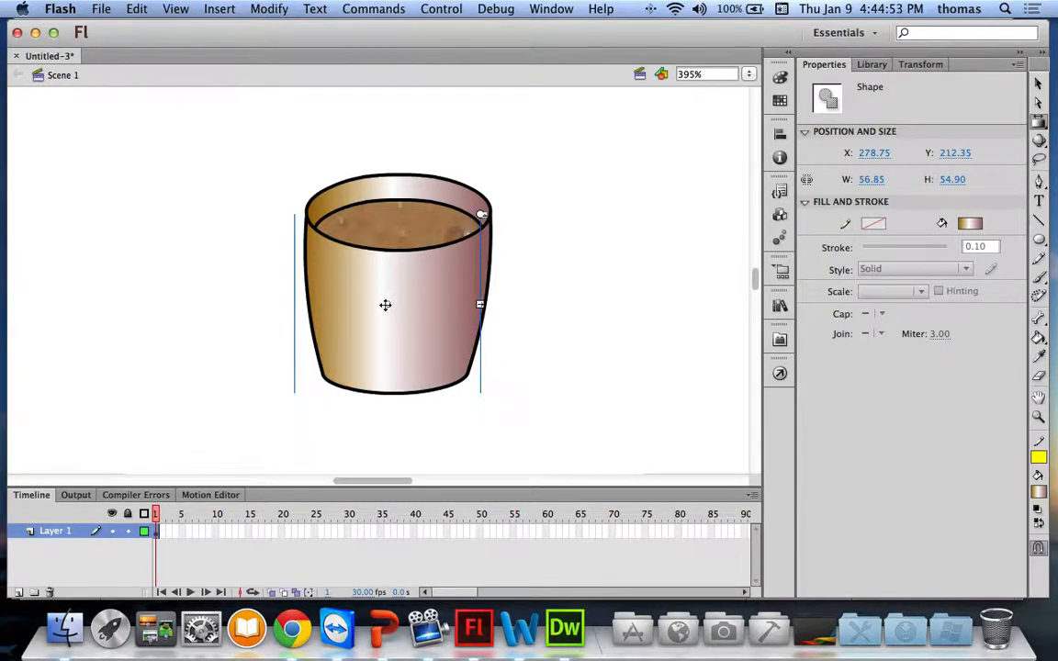
left_click(571, 310)
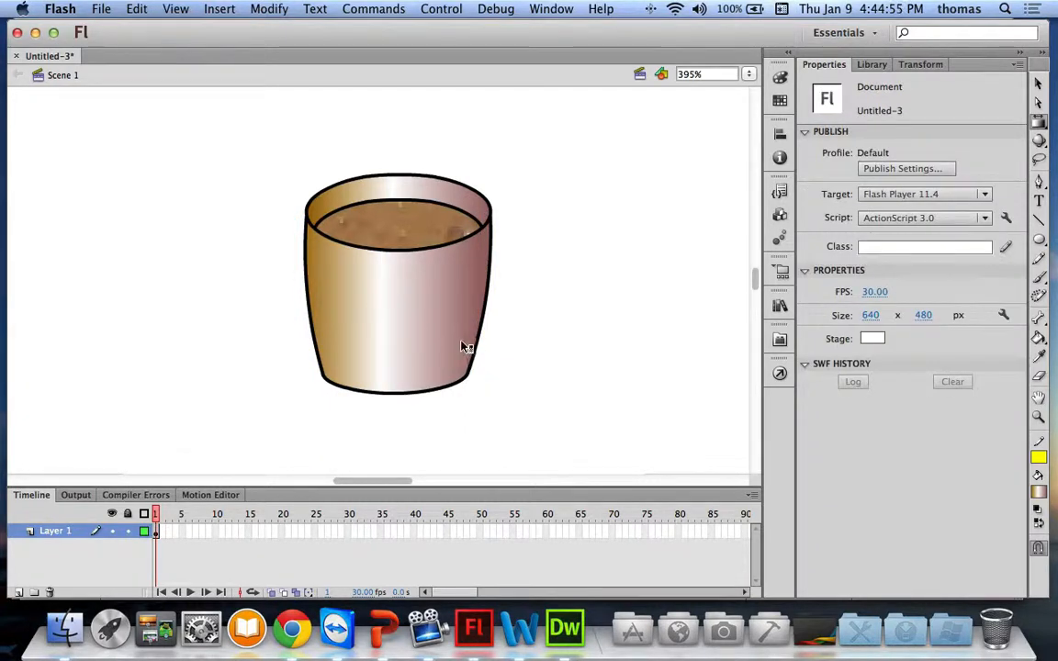
Step: Rotate the inner wall's gradient about 180 degrees so its shading runs opposite to the body's
left_click(409, 195)
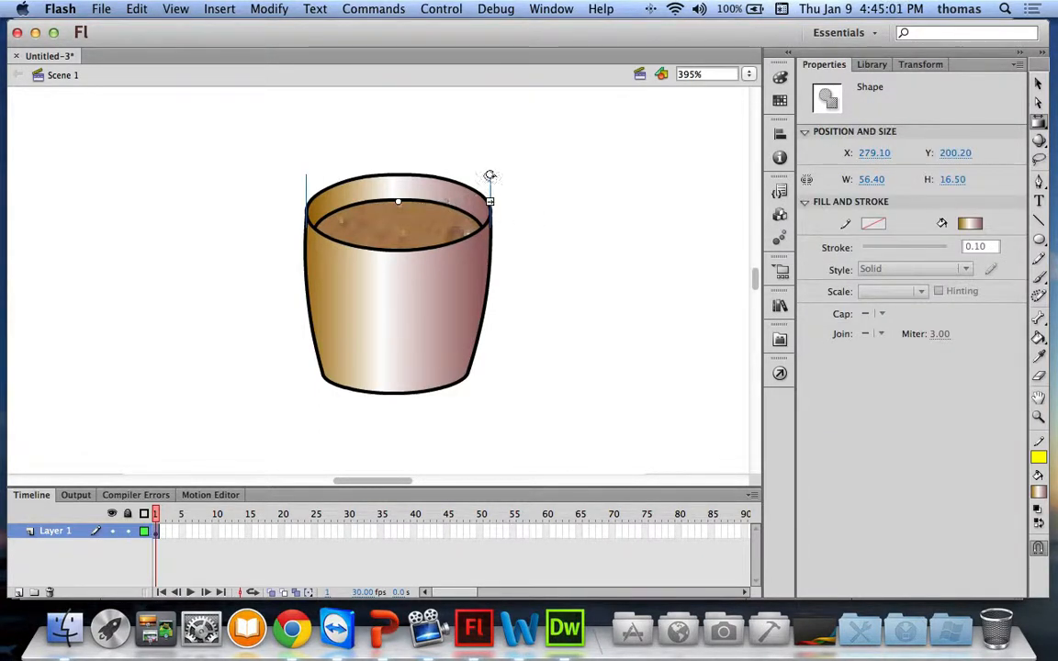
left_click_drag(492, 175, 316, 226)
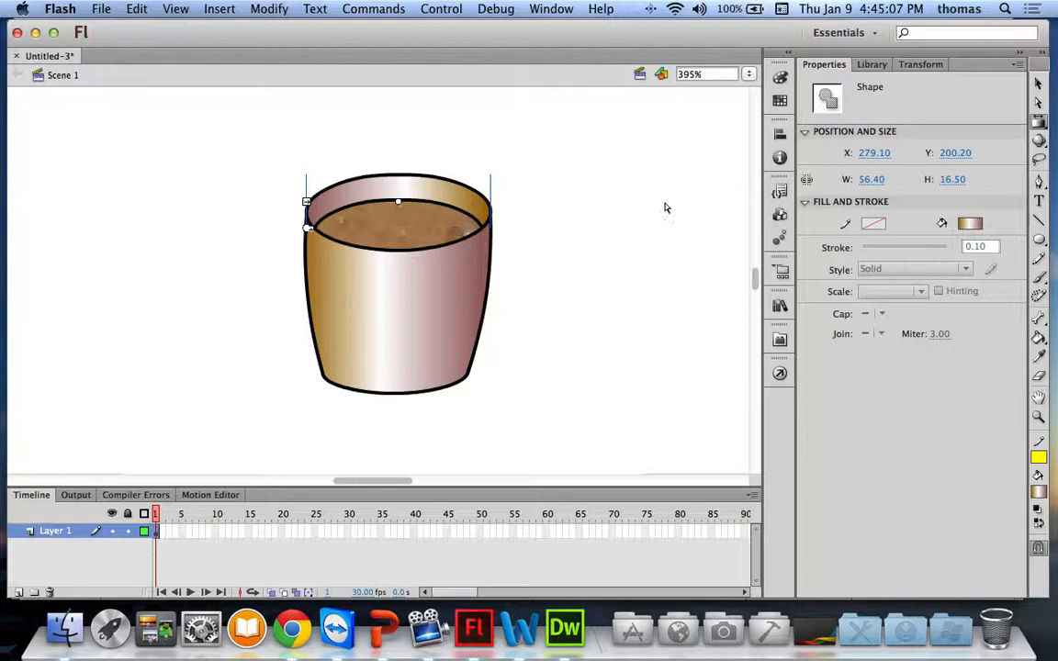
left_click(666, 207)
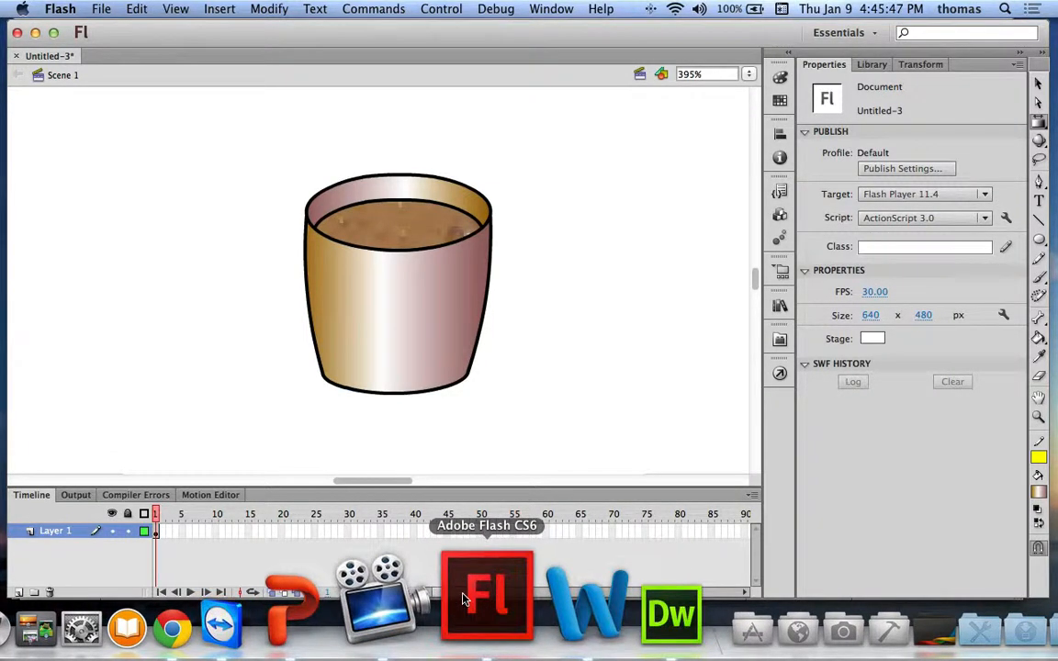
left_click(378, 606)
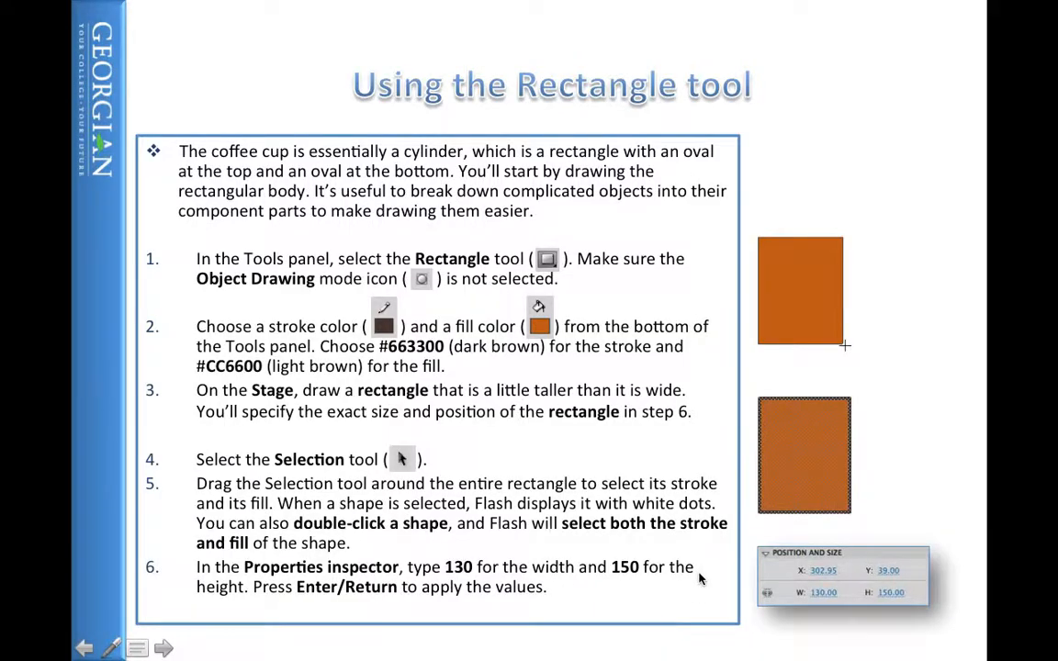
left_click(699, 579)
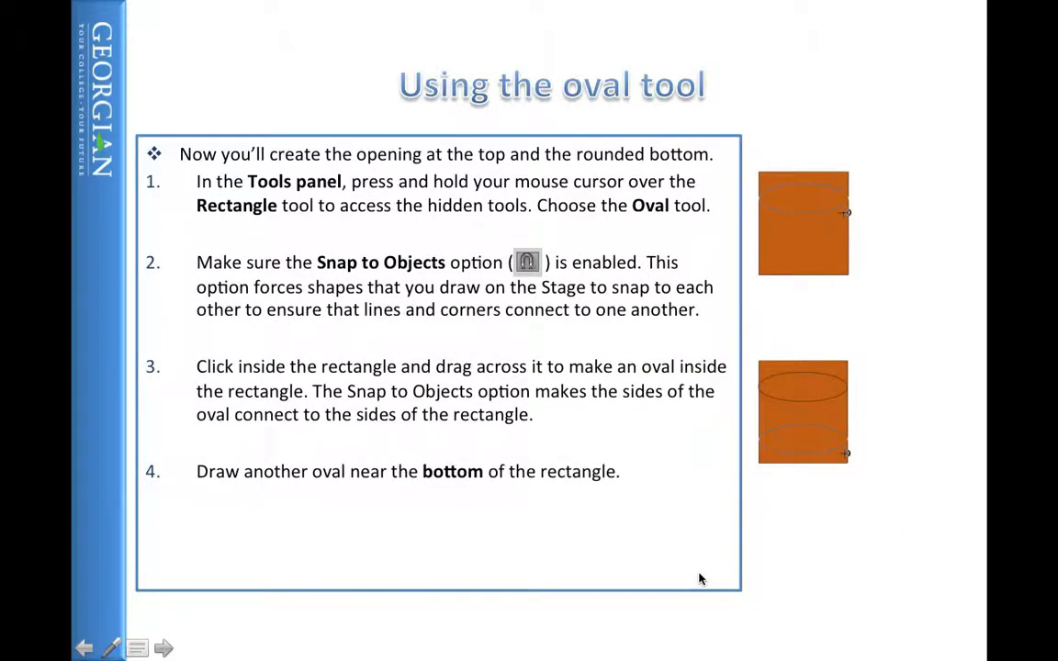
left_click(699, 579)
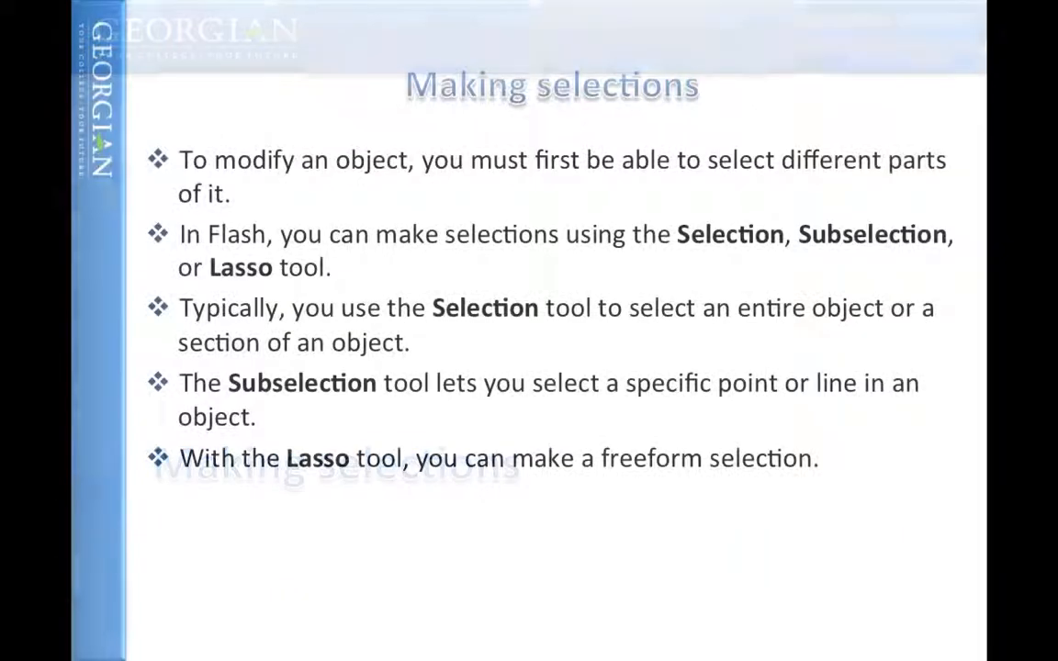
key("Right")
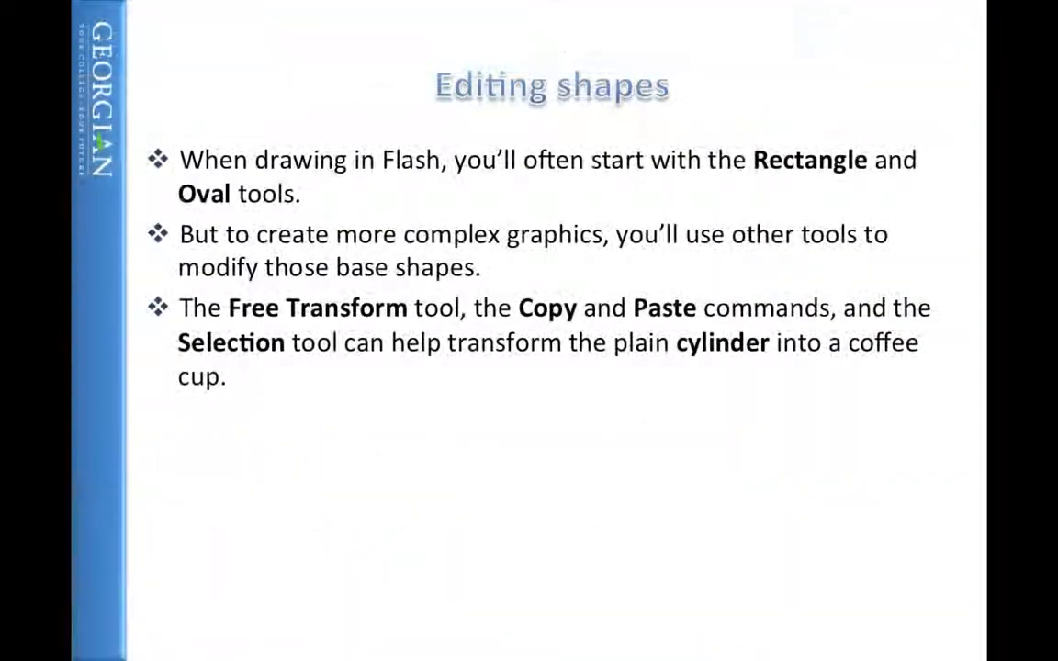
key("Right")
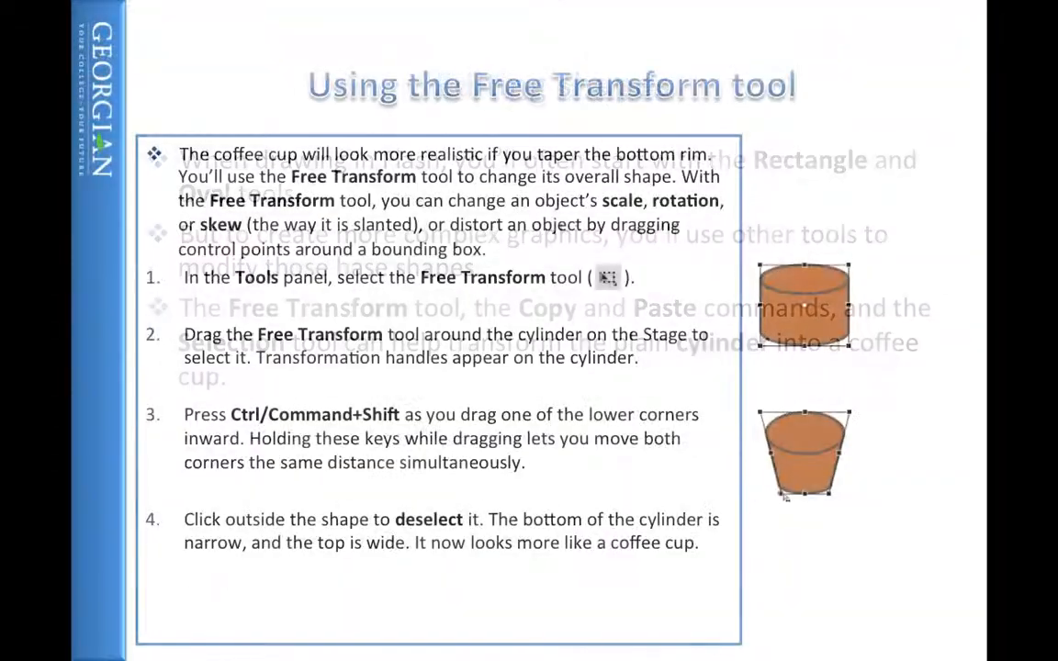